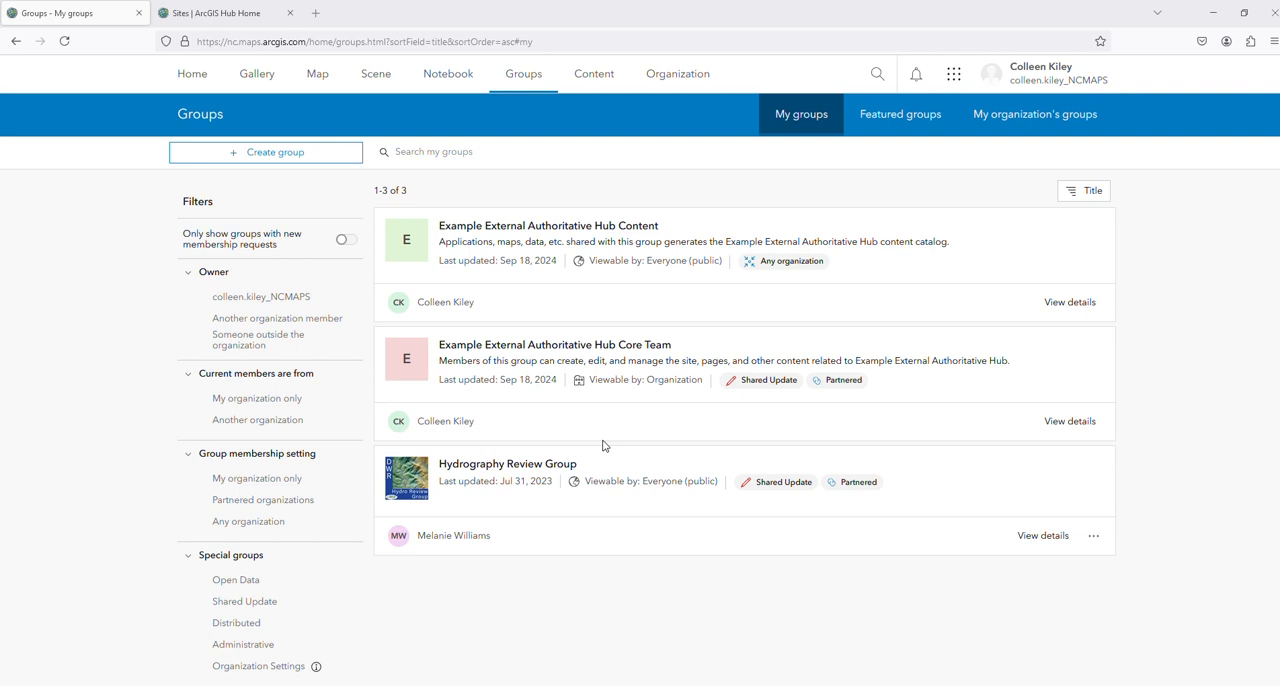
Create a group named "Test Authoritative Group" with the Open data designation enabled
{"action": "left_click", "coordinate": [292, 160]}
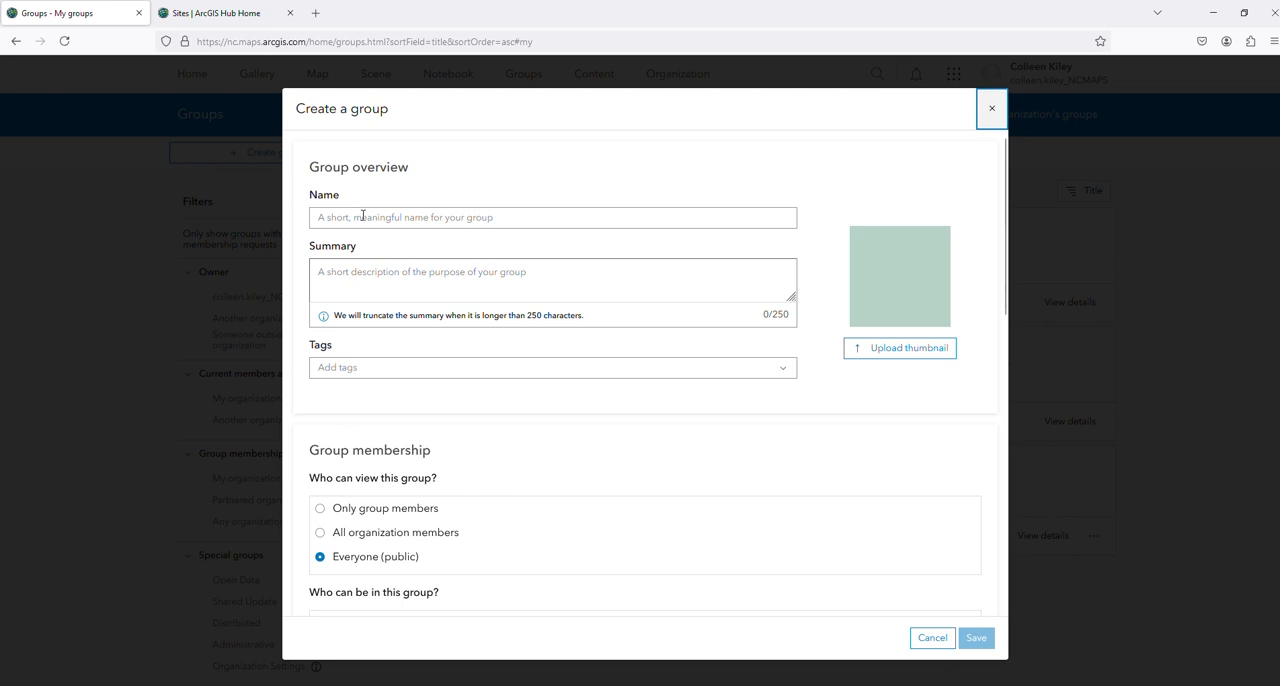
{"action": "left_click", "coordinate": [364, 216]}
{"action": "type", "text": "T"}
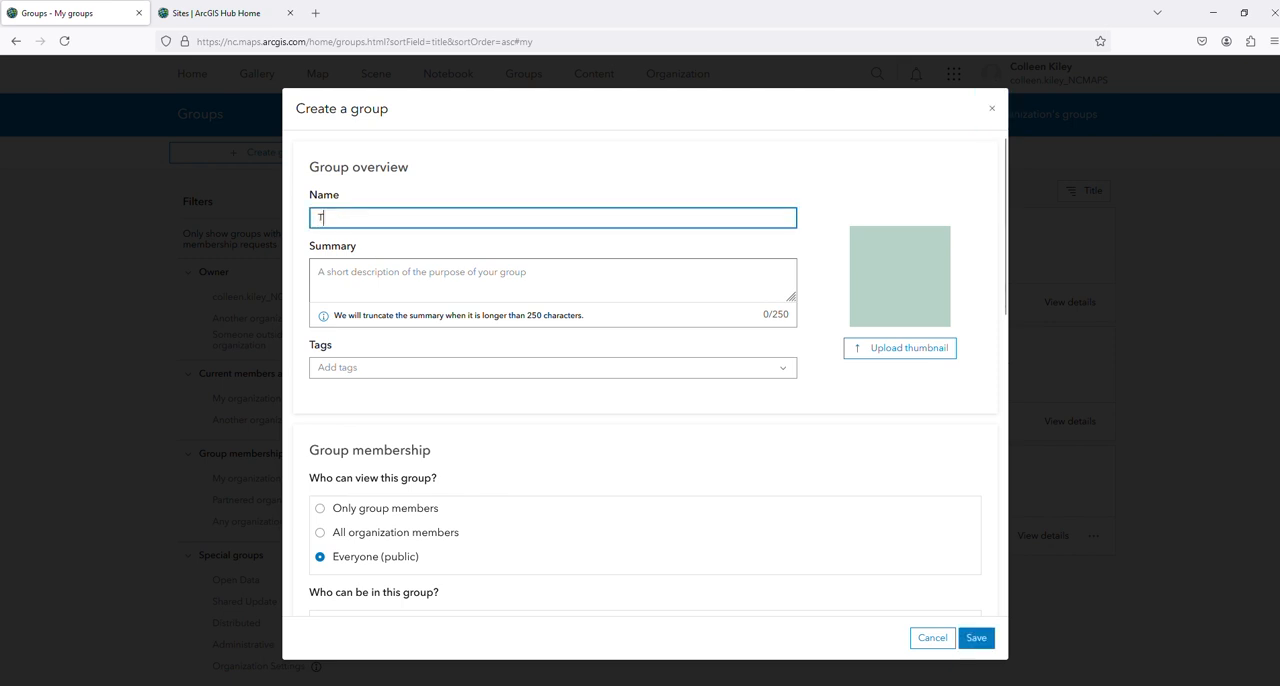
{"action": "type", "text": "est Authoritative Group"}
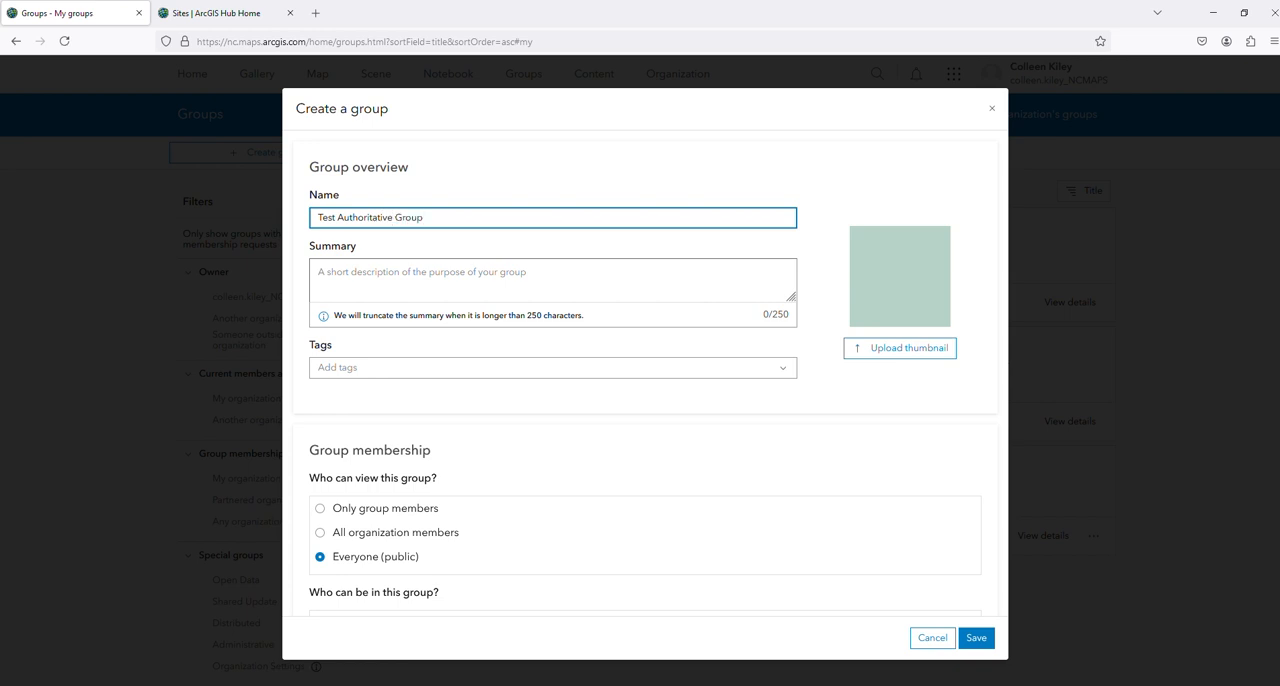
{"action": "scroll", "coordinate": [537, 469], "scroll_direction": "down", "scroll_amount": 8}
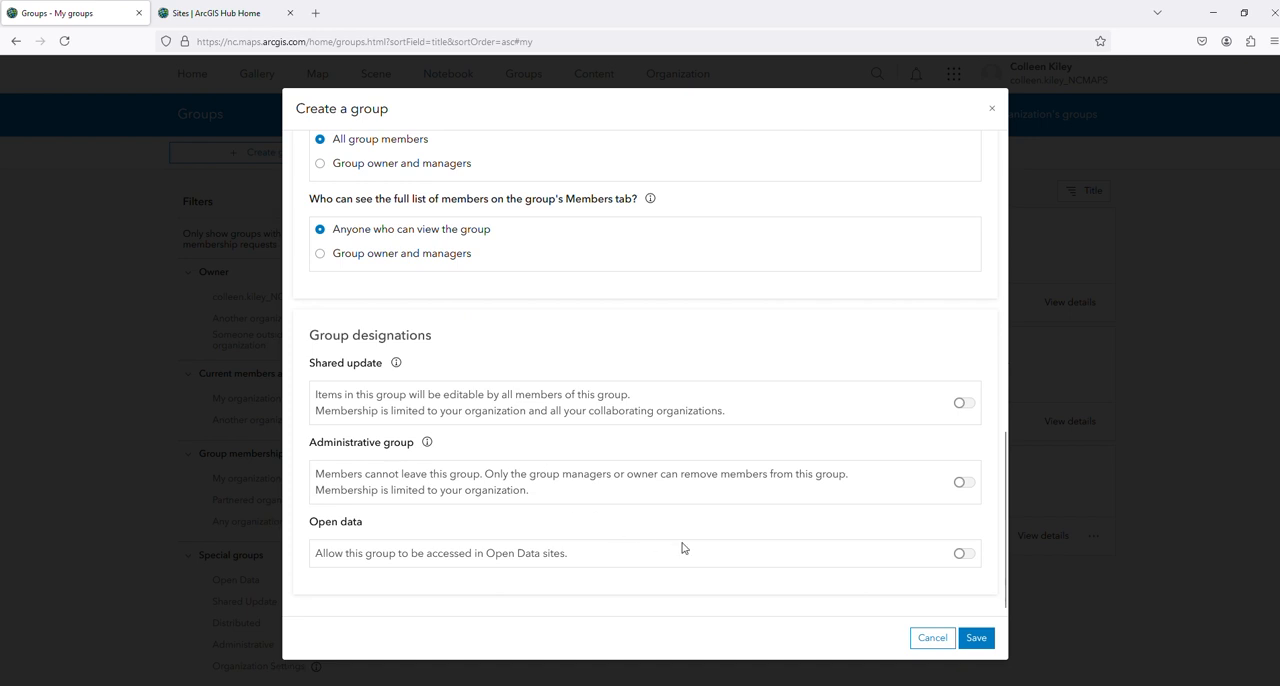
{"action": "left_click", "coordinate": [965, 556]}
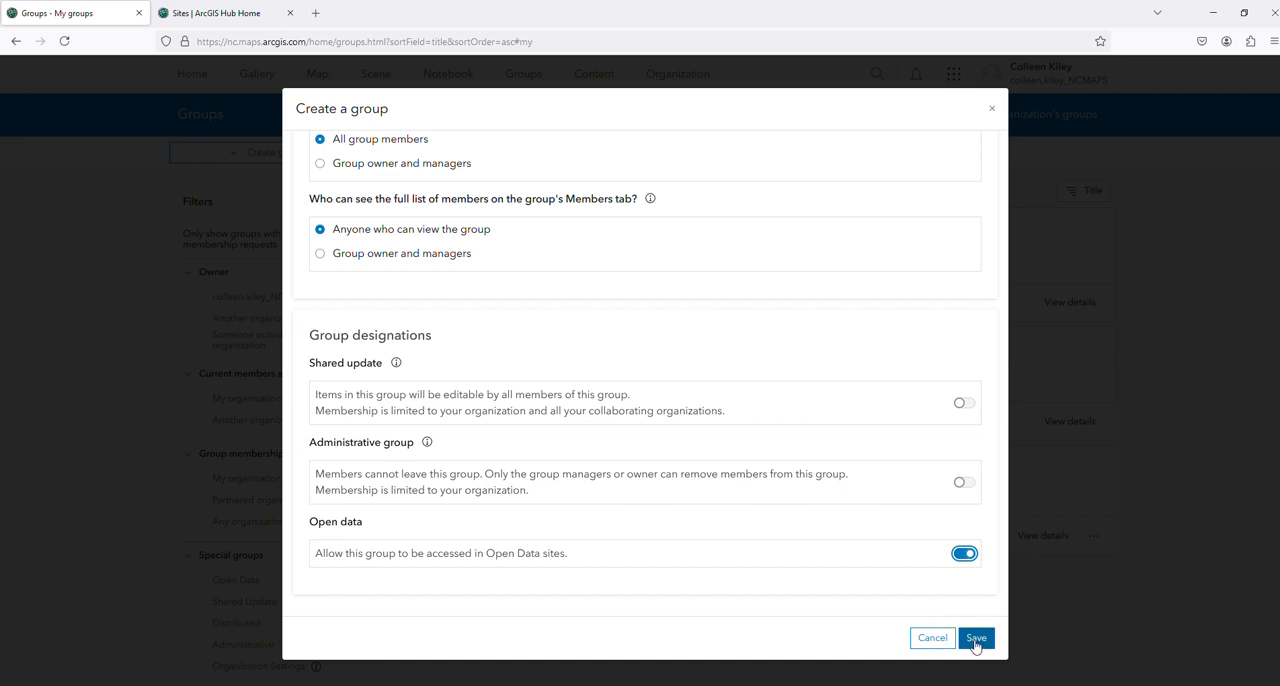
{"action": "left_click", "coordinate": [975, 639]}
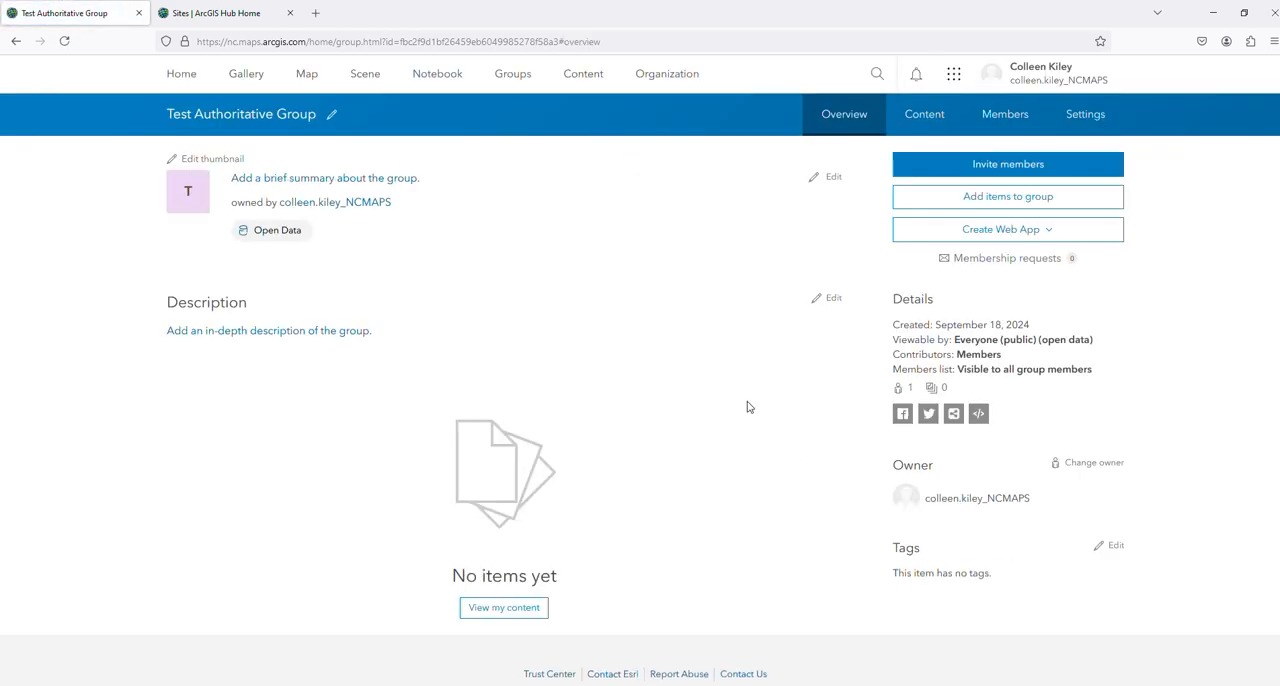
Search ArcGIS Online for "NPS - Land Resources Division Boundary and Tract Data Service" and add "National Park Service Land Resources Division Tract and Boundary Service" to the group
{"action": "left_click", "coordinate": [923, 116]}
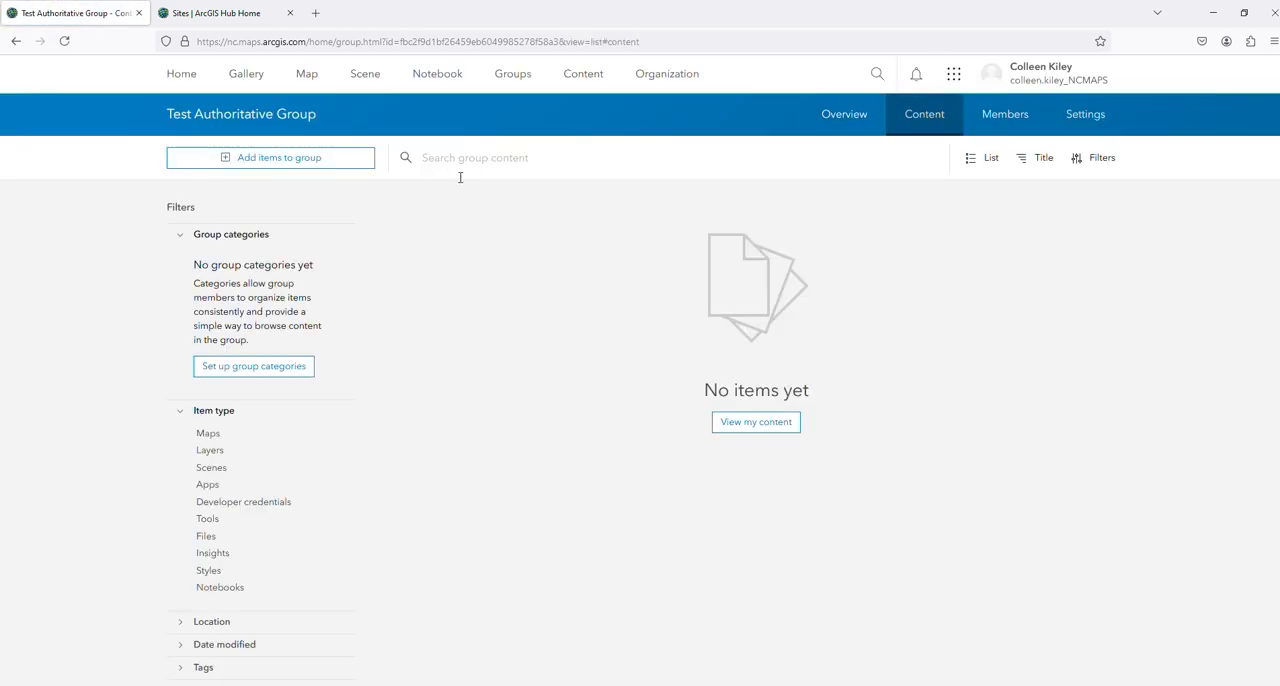
{"action": "left_click", "coordinate": [311, 160]}
{"action": "left_click", "coordinate": [322, 158]}
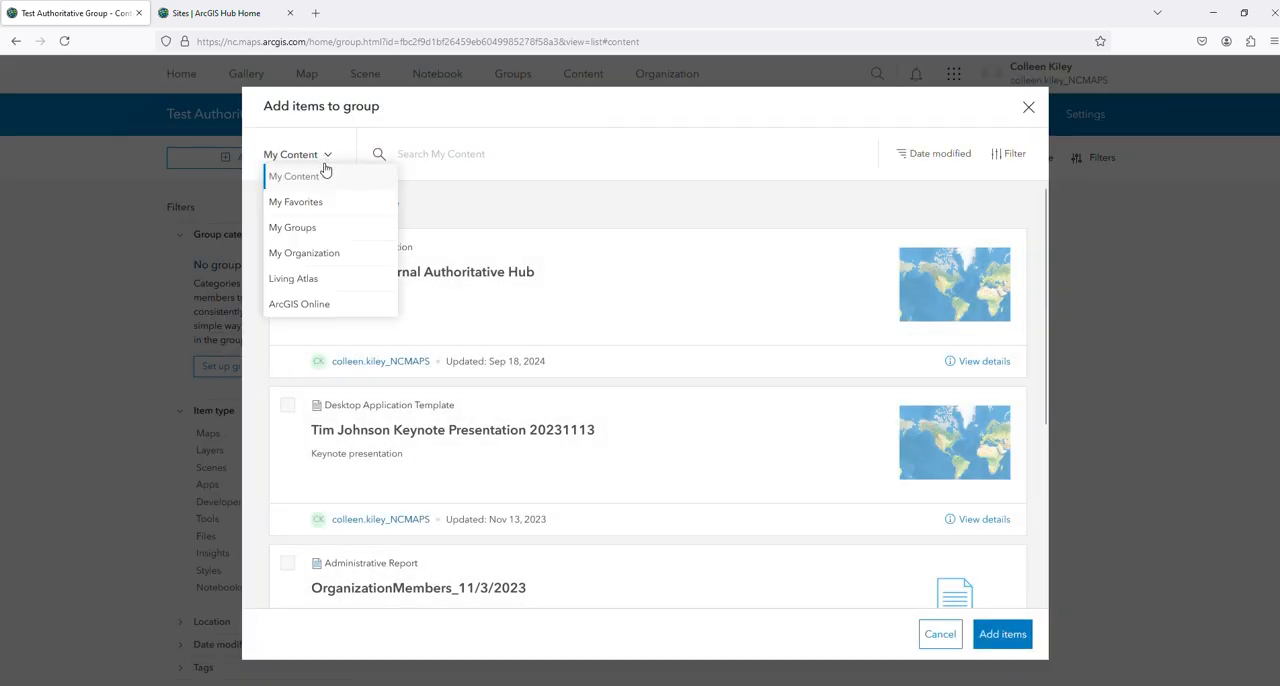
{"action": "left_click", "coordinate": [311, 304]}
{"action": "left_click", "coordinate": [430, 156]}
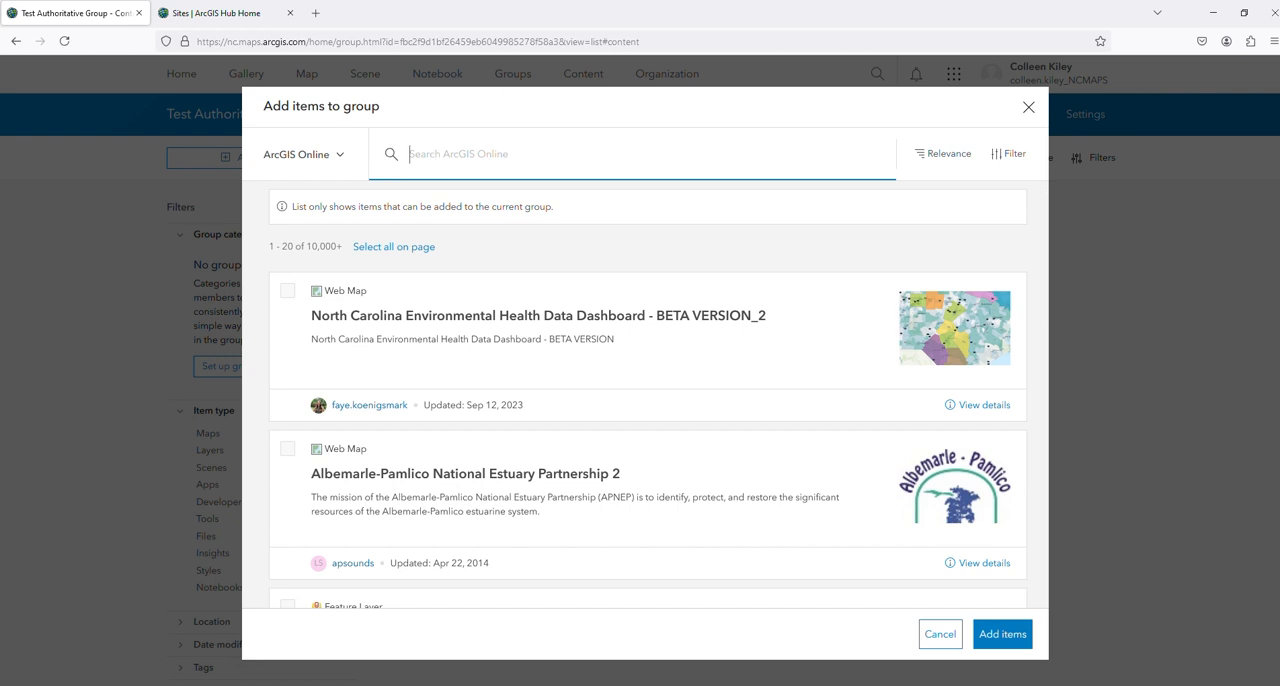
{"action": "type", "text": "NPS - Land Resources Division Boundary and Tract Data Service"}
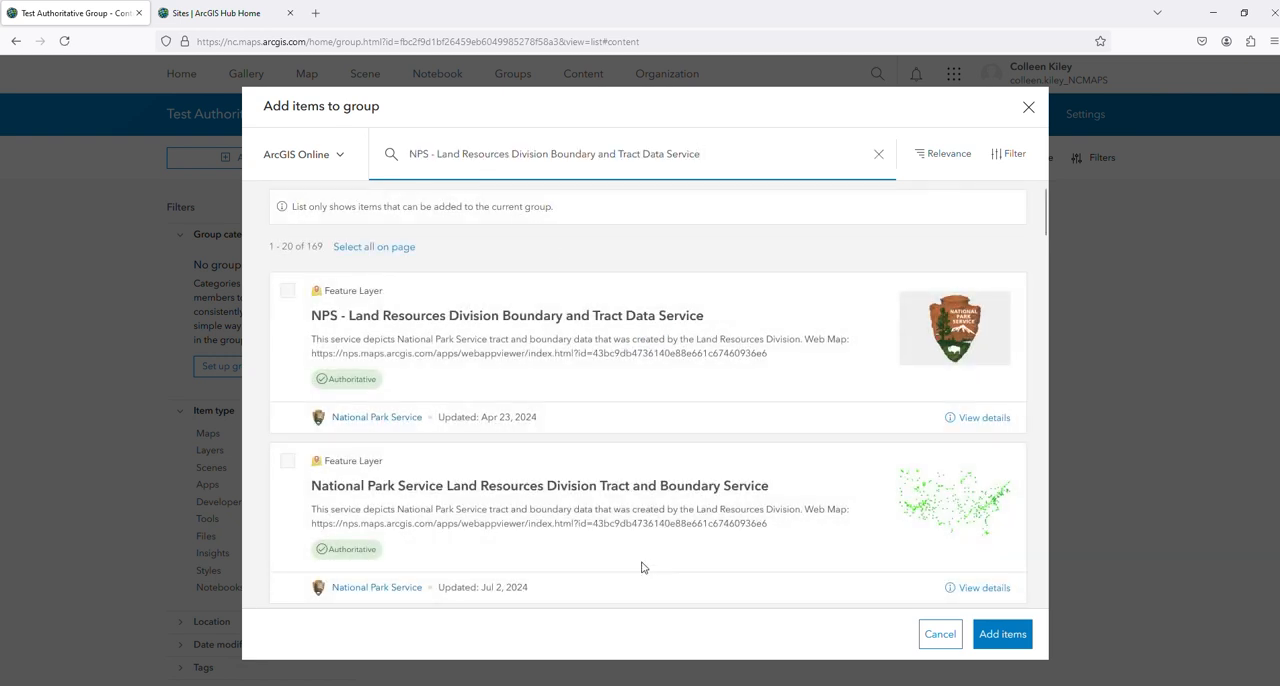
{"action": "left_click", "coordinate": [287, 461]}
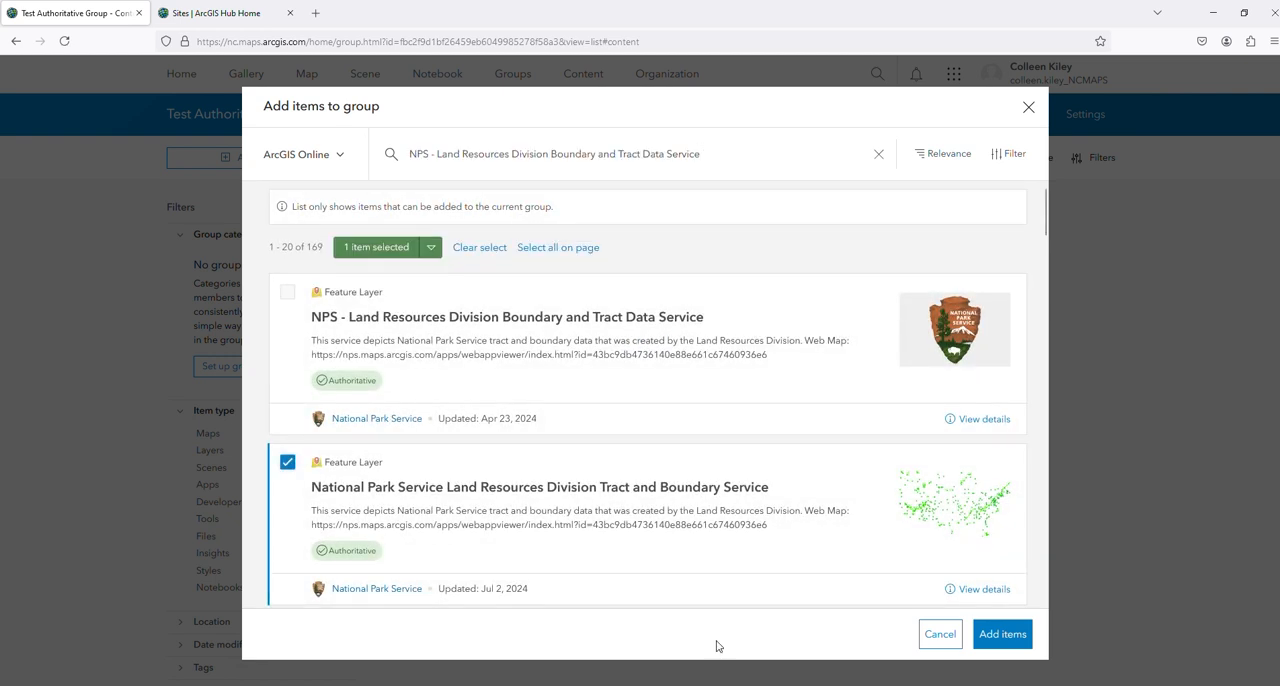
{"action": "left_click", "coordinate": [1001, 632]}
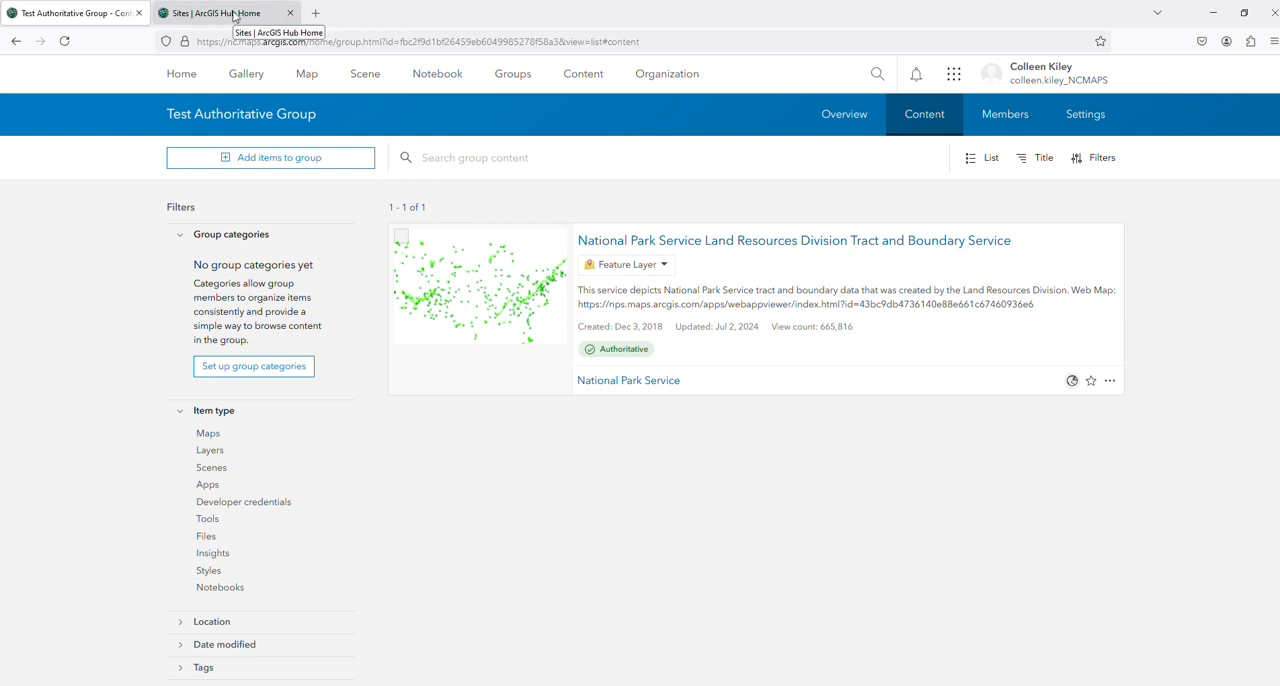
Switch to ArcGIS Hub and open the Groups Manager of the Example External Authoritative Hub site
{"action": "left_click", "coordinate": [234, 14]}
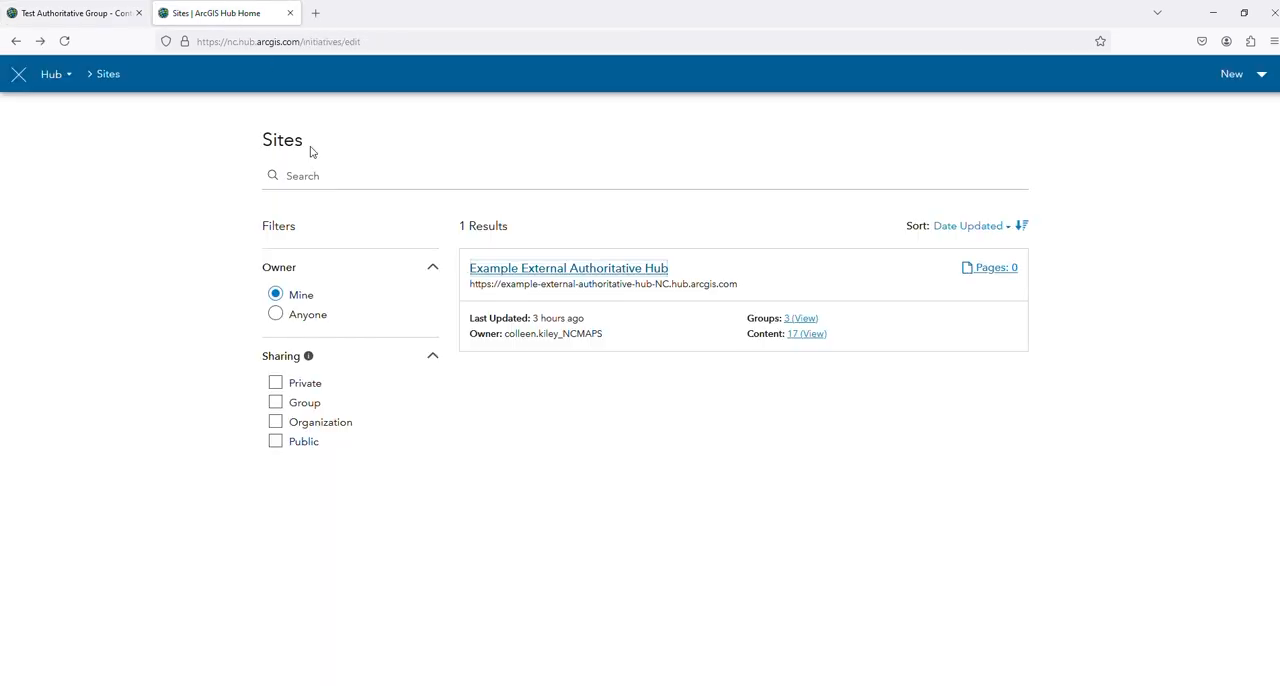
{"action": "left_click", "coordinate": [530, 272]}
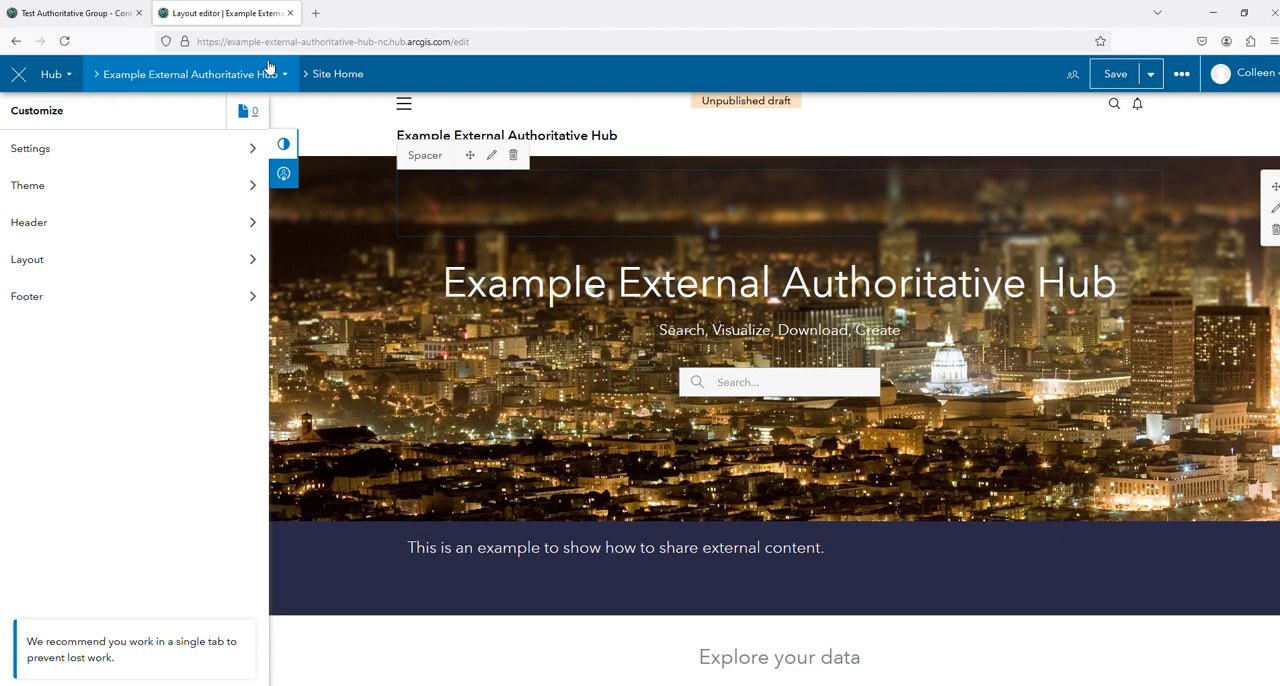
{"action": "left_click", "coordinate": [155, 76]}
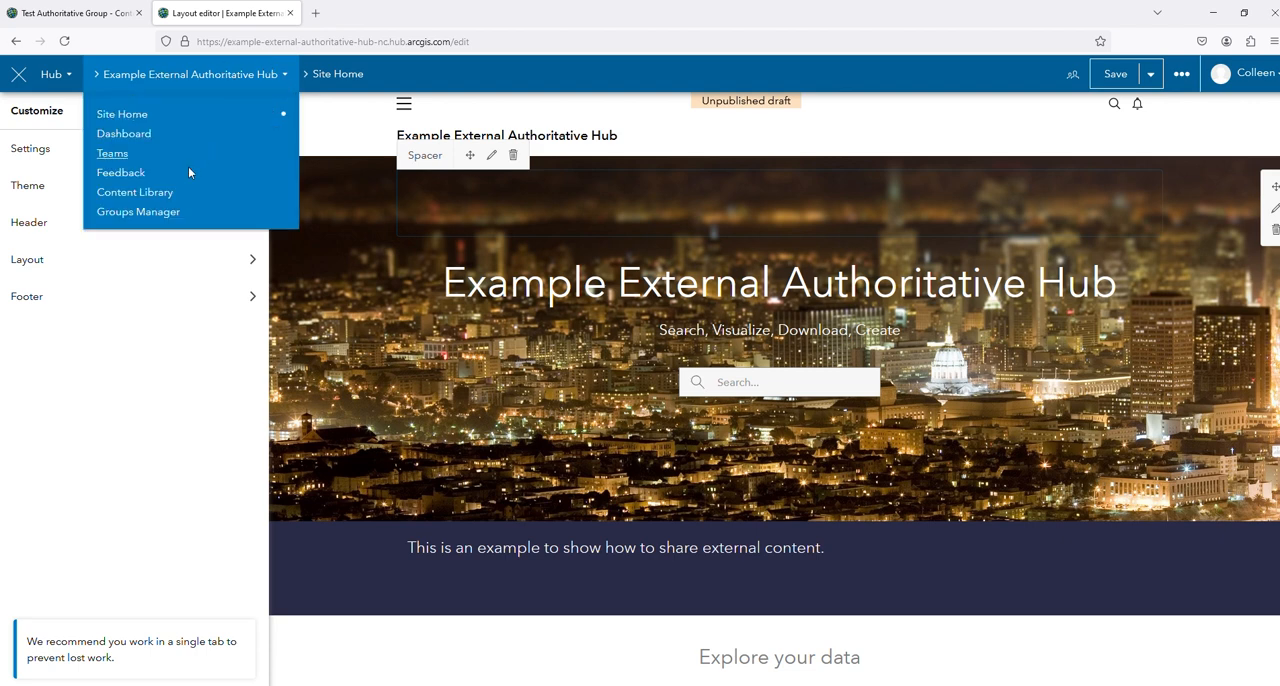
{"action": "left_click", "coordinate": [152, 215]}
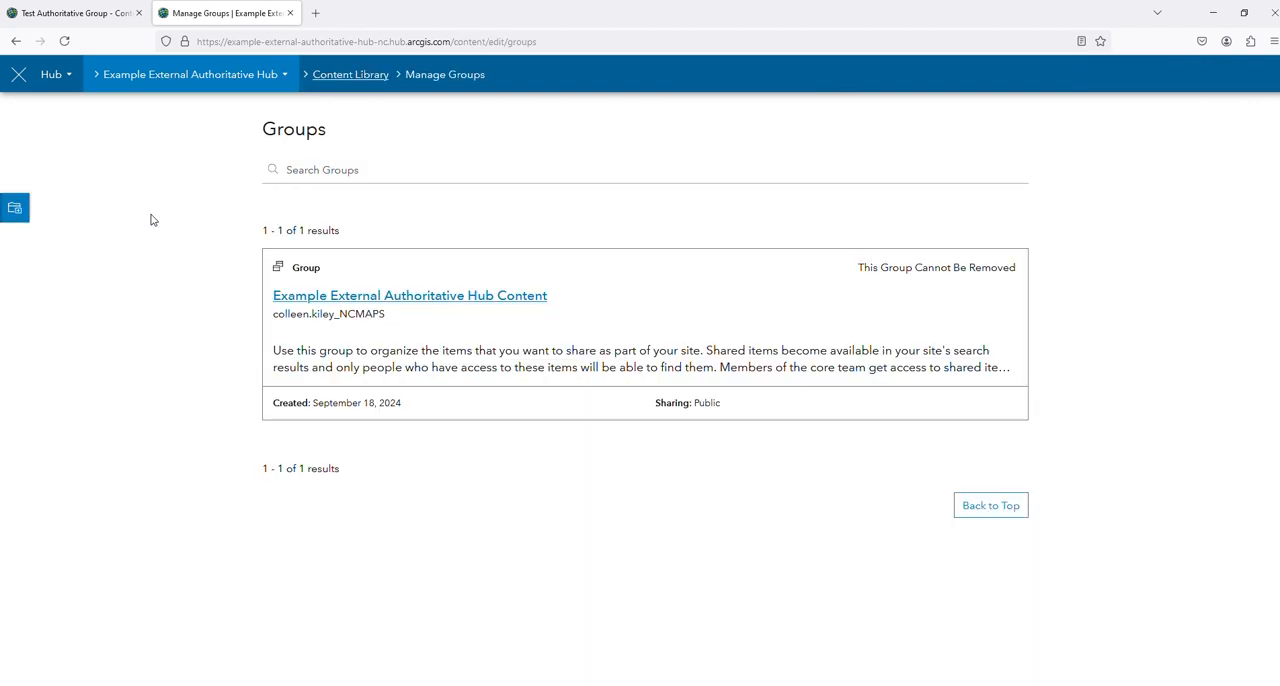
Search the available groups for "test" and add Test Authoritative Group to the site
{"action": "left_click", "coordinate": [14, 210]}
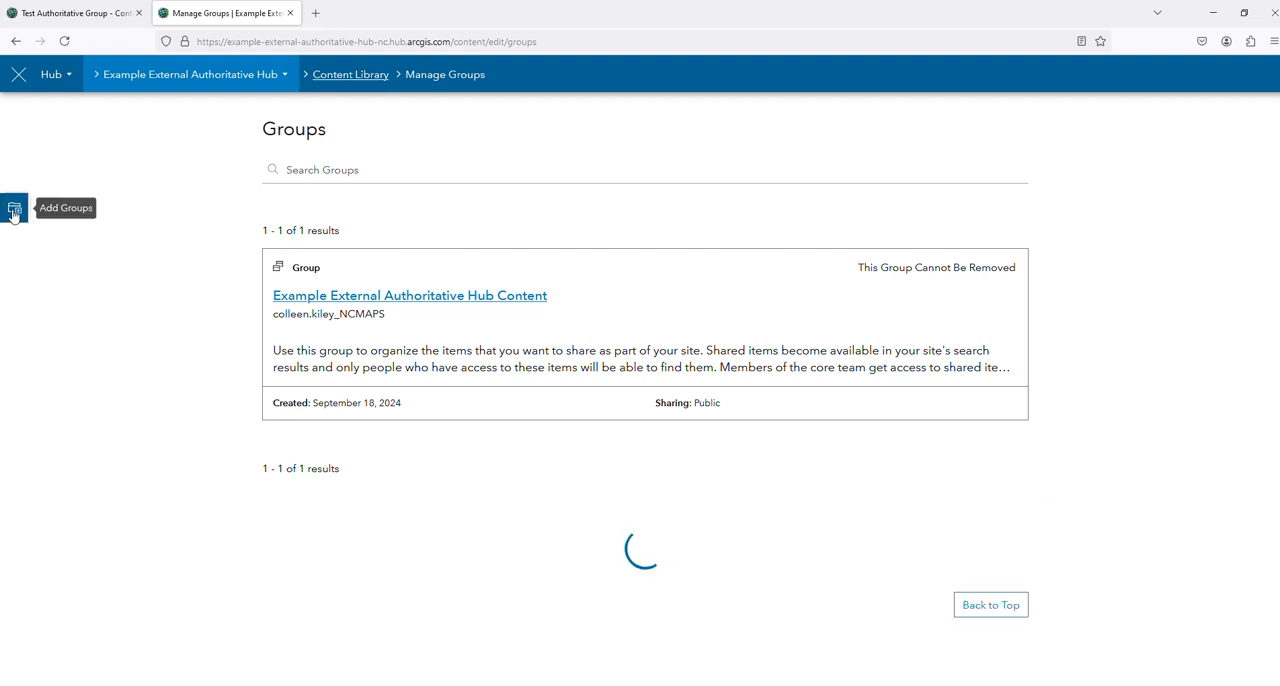
{"action": "type", "text": "test"}
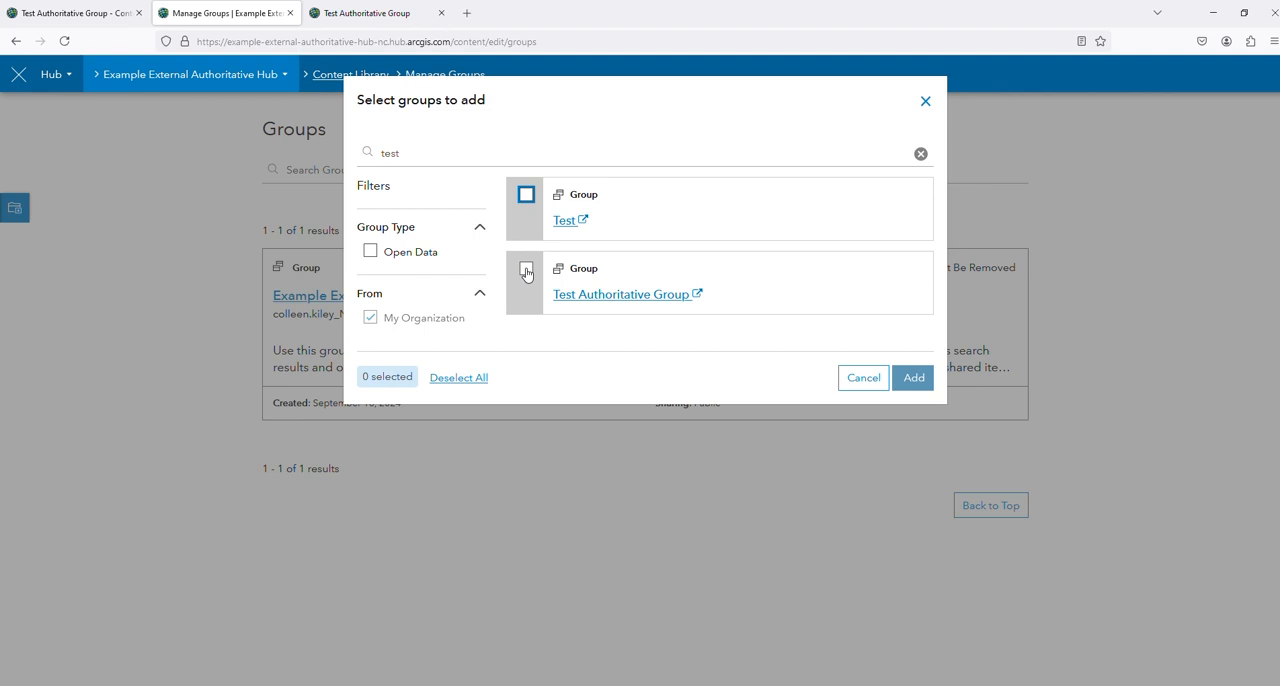
{"action": "left_click", "coordinate": [526, 270]}
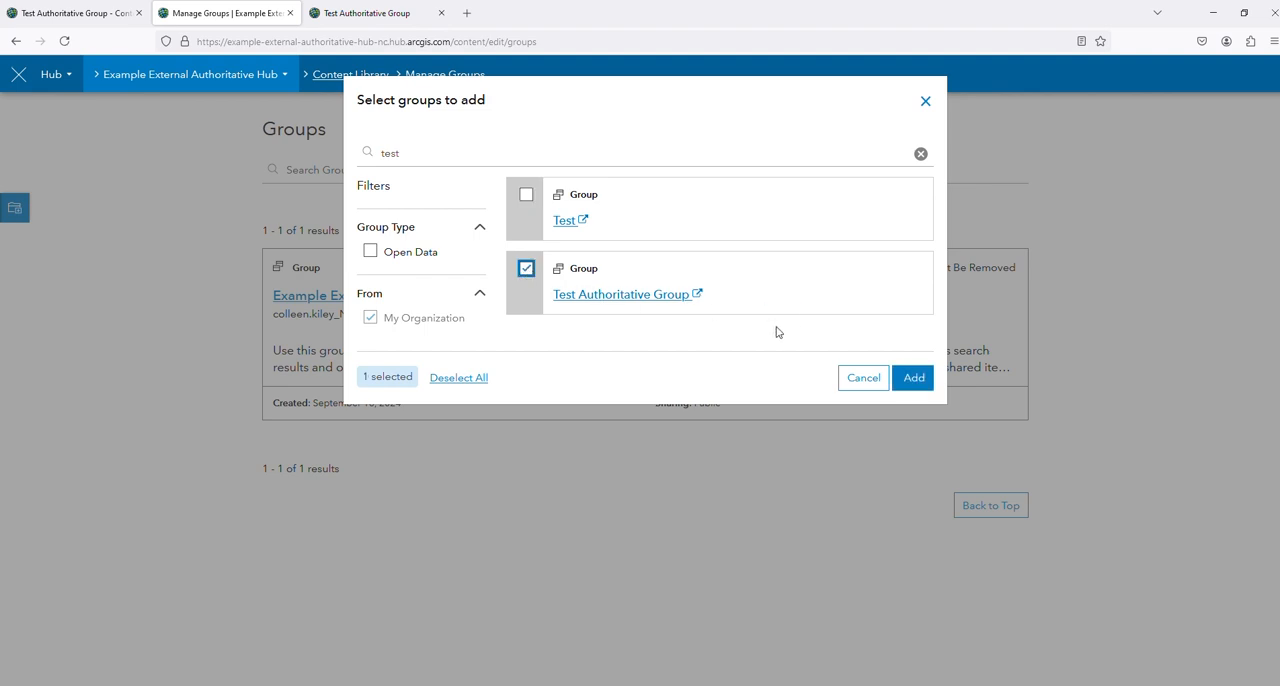
{"action": "left_click", "coordinate": [914, 378]}
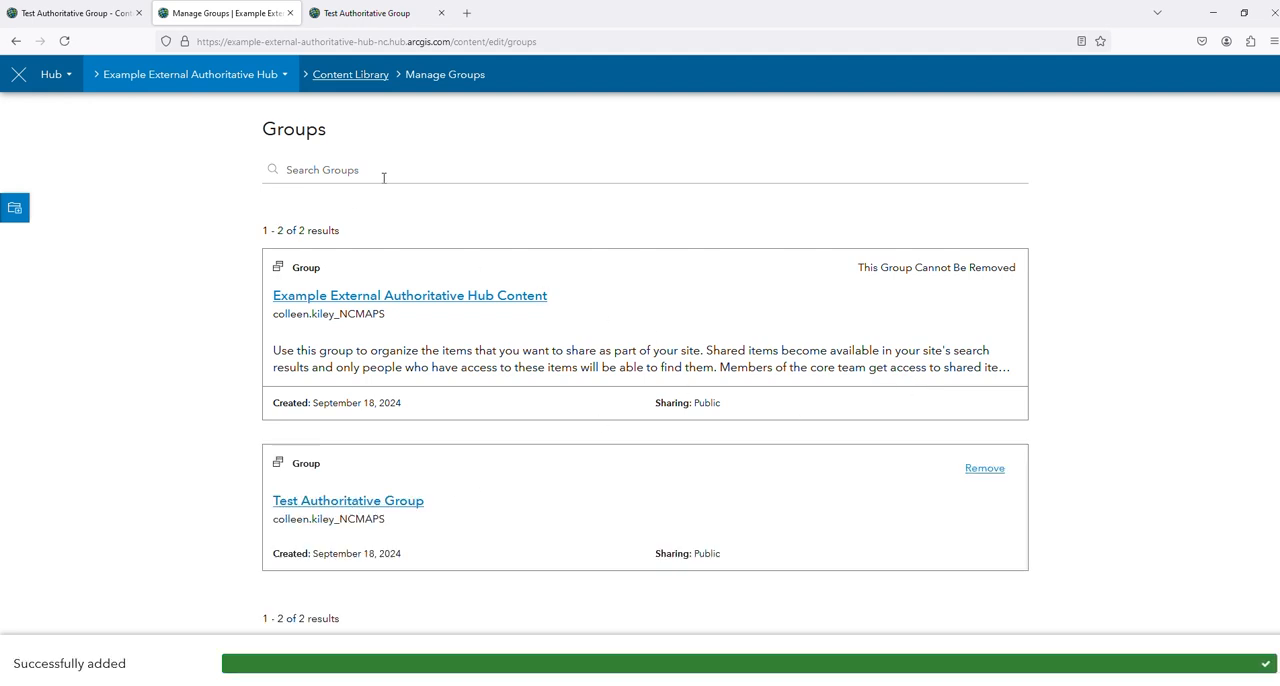
Return to the site's home layout and add a Category card between Health and Boundaries under Explore your data
{"action": "left_click", "coordinate": [66, 77]}
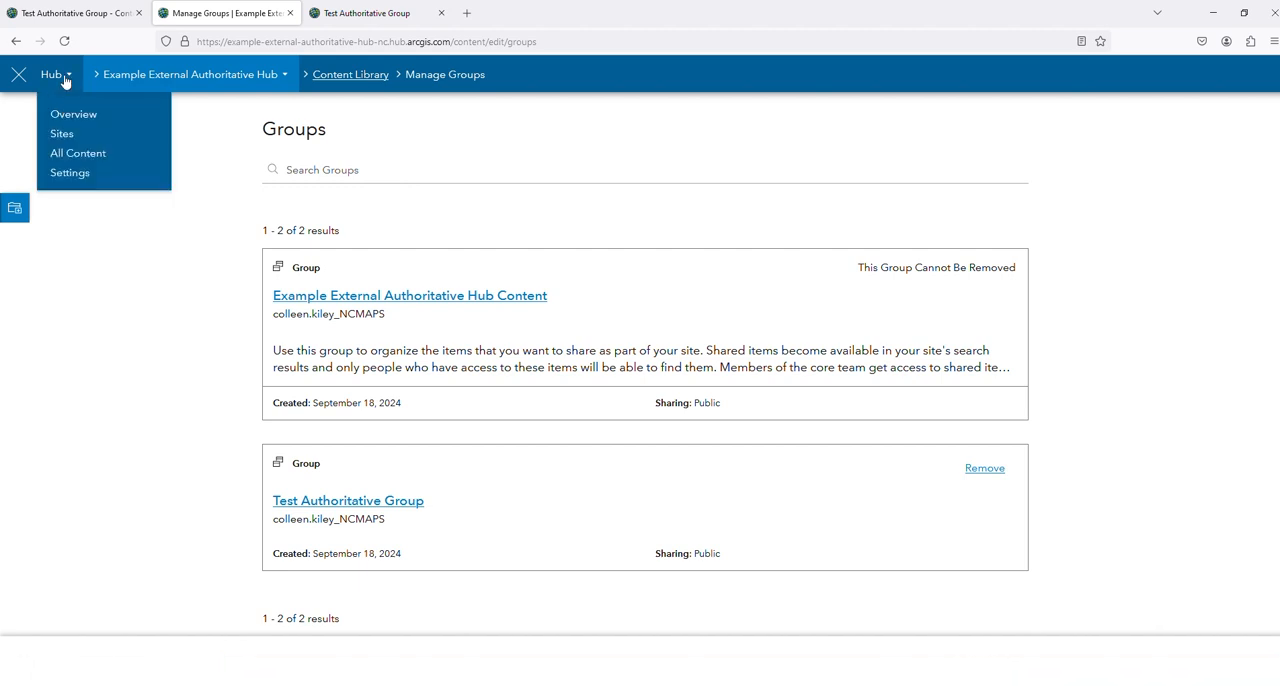
{"action": "left_click", "coordinate": [141, 80]}
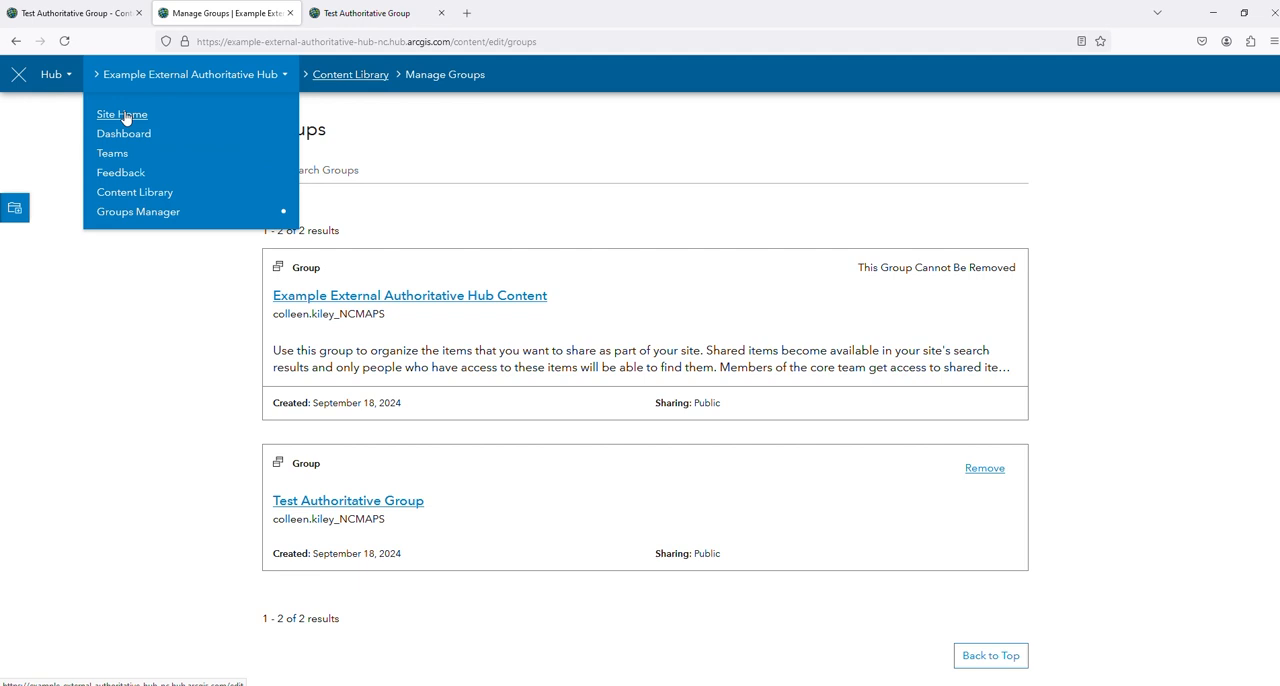
{"action": "left_click", "coordinate": [125, 116]}
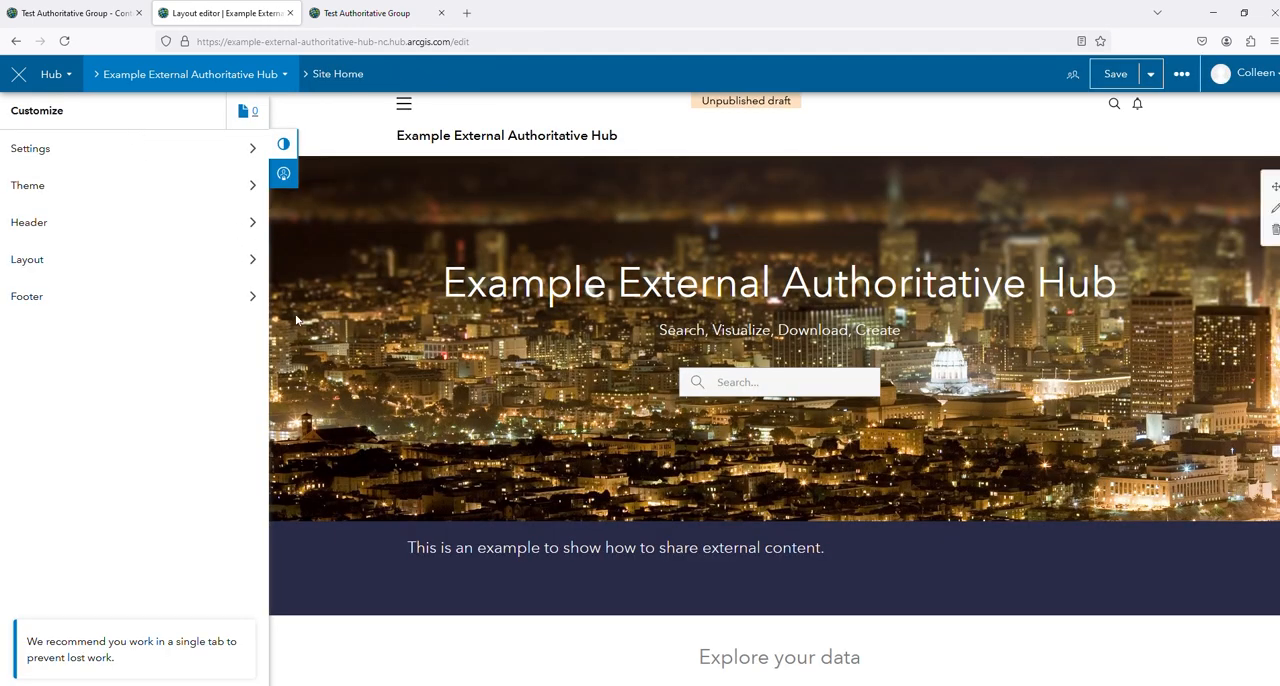
{"action": "scroll", "coordinate": [296, 320], "scroll_direction": "down", "scroll_amount": 2}
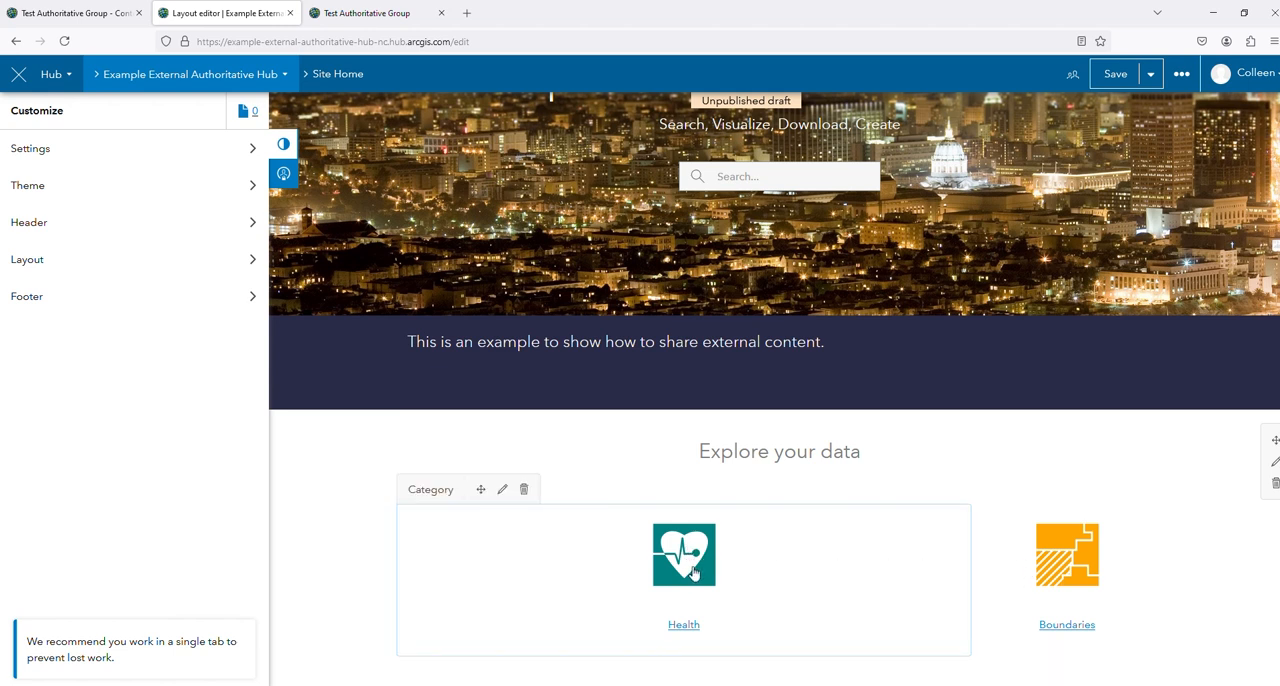
{"action": "left_click", "coordinate": [246, 260]}
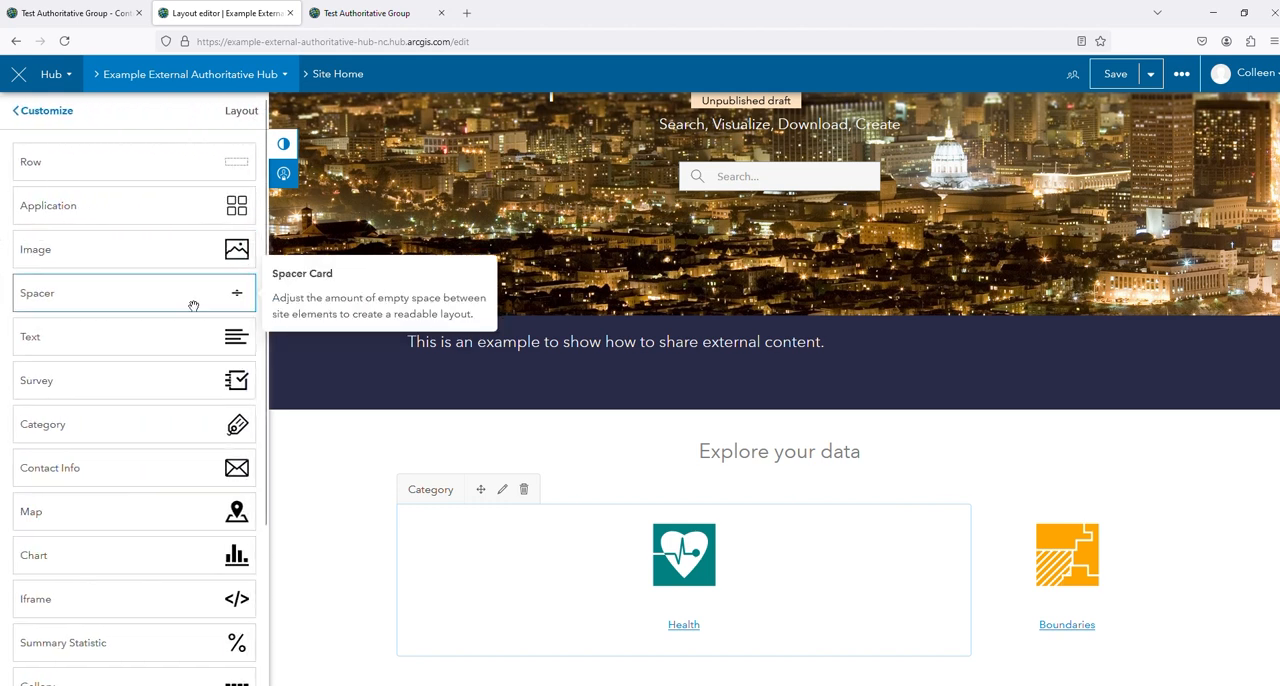
{"action": "left_click_drag", "start_coordinate": [115, 428], "coordinate": [954, 591]}
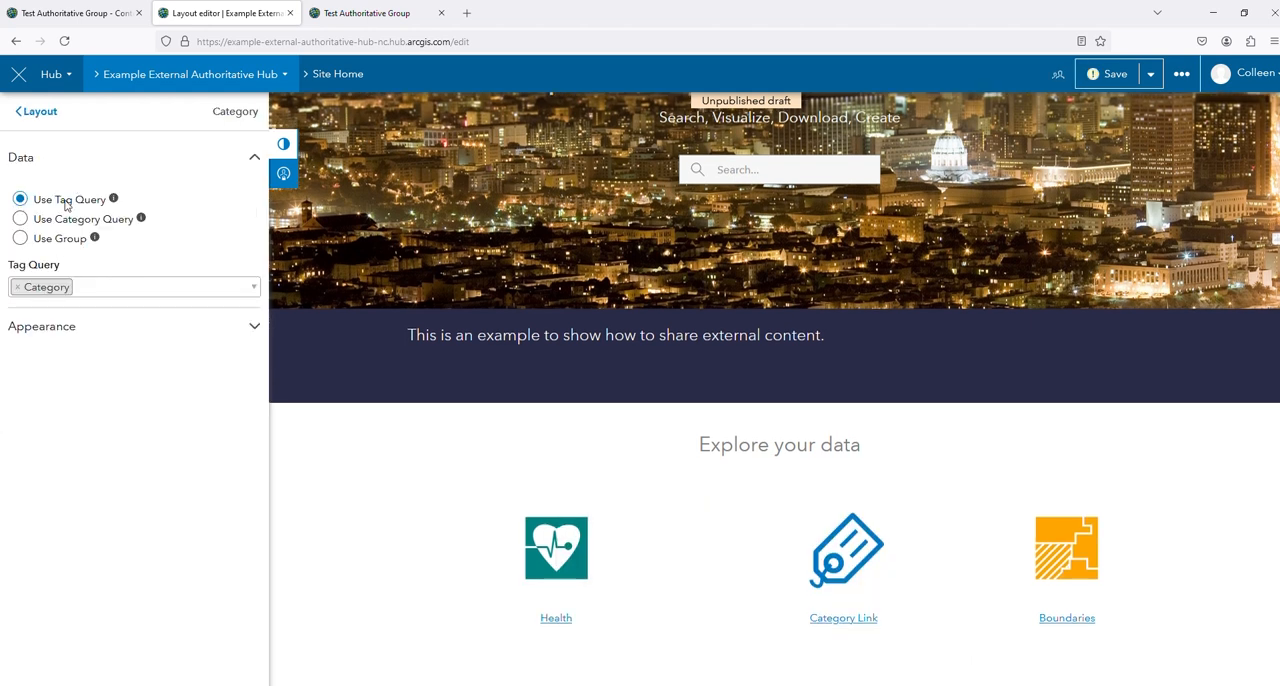
Set the new category card to use a group as its data source and choose Test Authoritative Group
{"action": "left_click", "coordinate": [19, 239]}
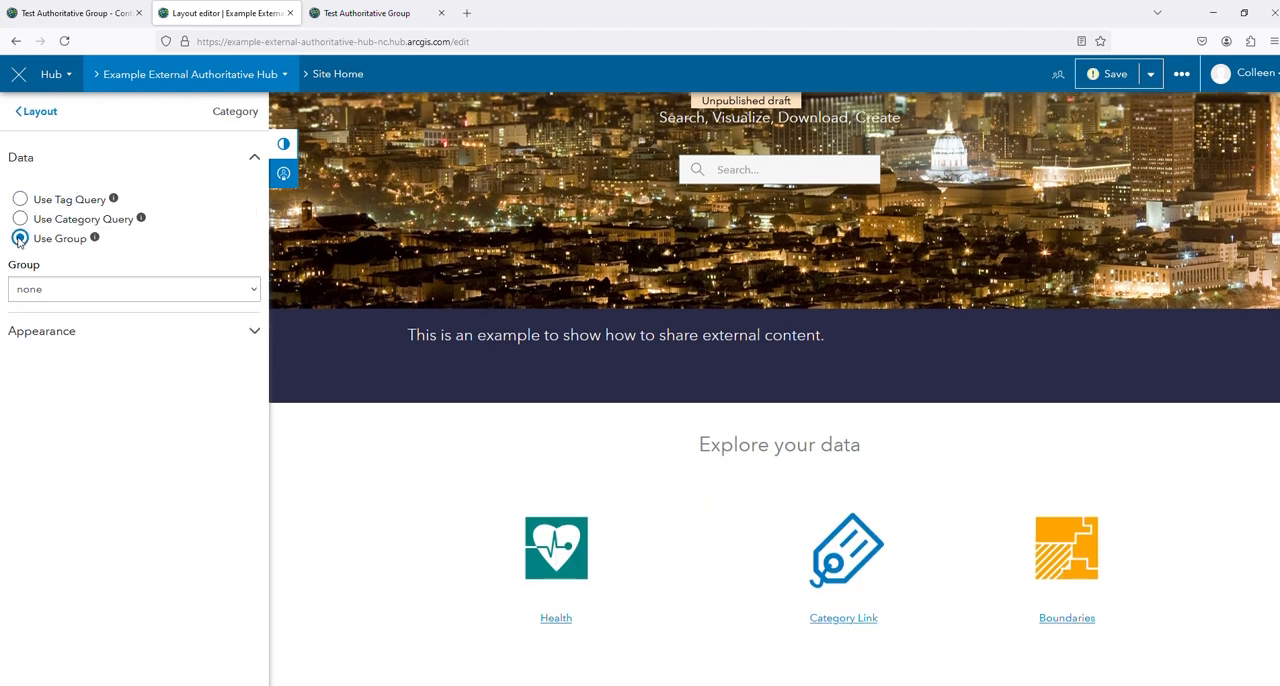
{"action": "left_click", "coordinate": [251, 292]}
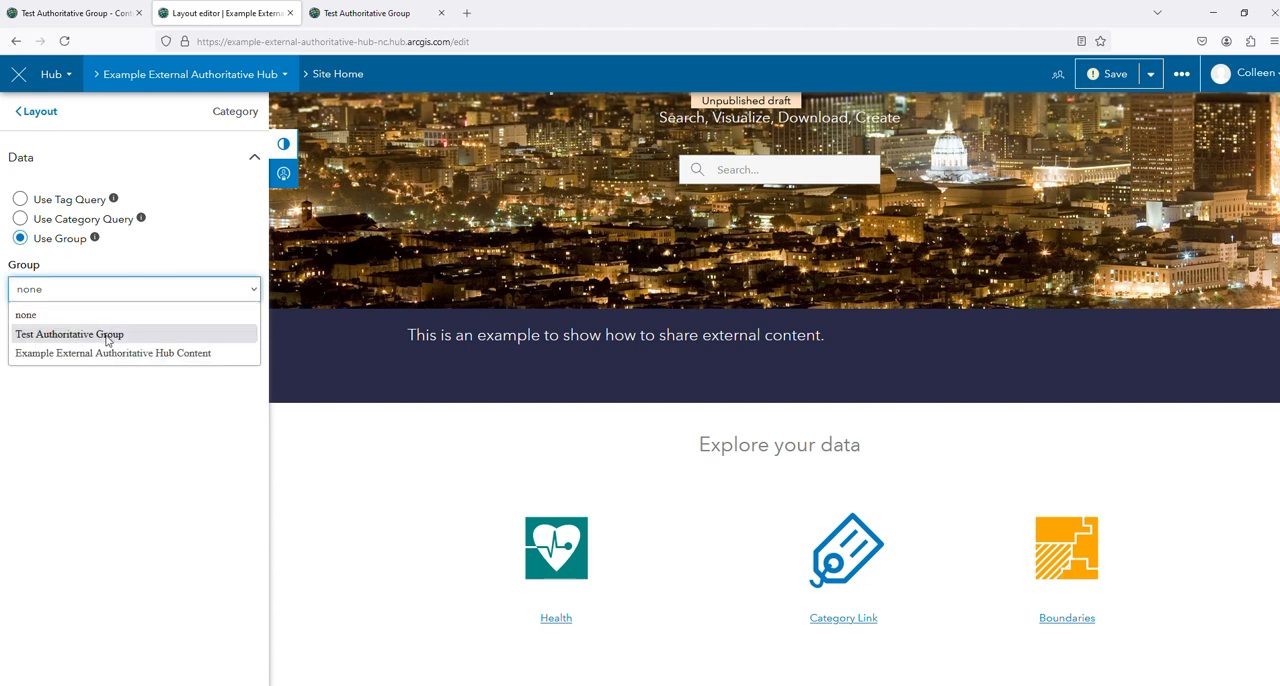
{"action": "left_click", "coordinate": [107, 340]}
Change the new category card's link text to "External Authoritative Data"
{"action": "left_click", "coordinate": [250, 334]}
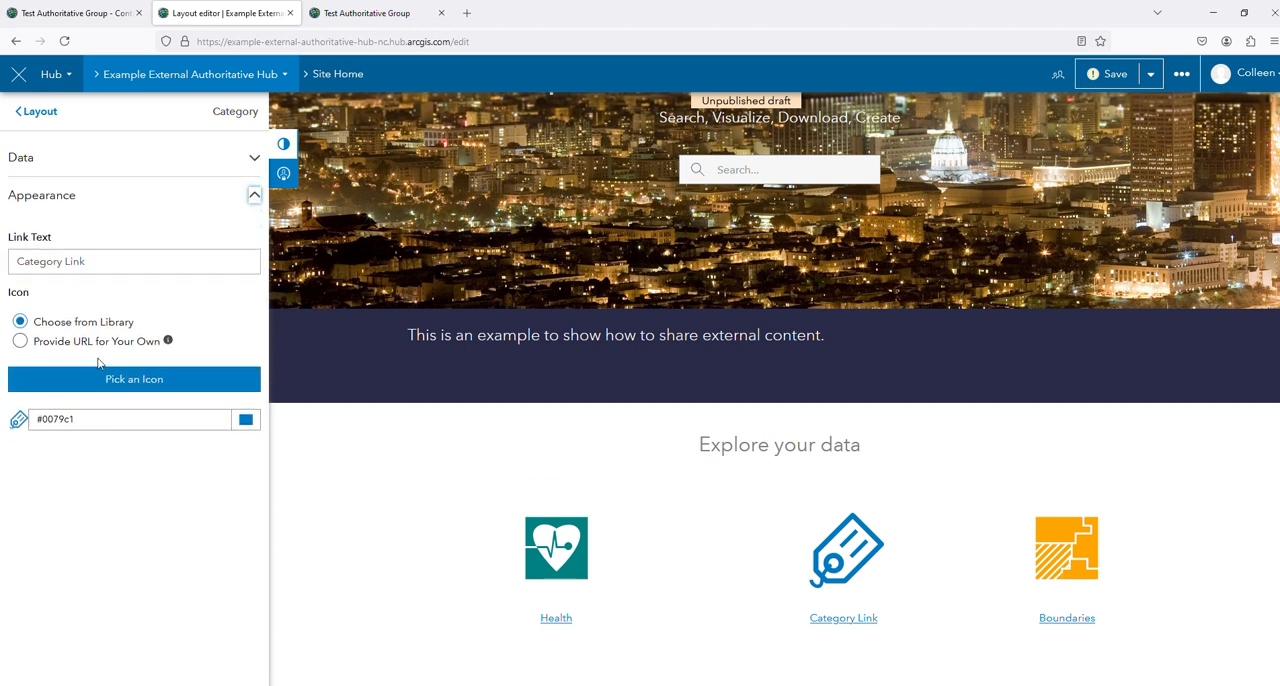
{"action": "left_click", "coordinate": [38, 260]}
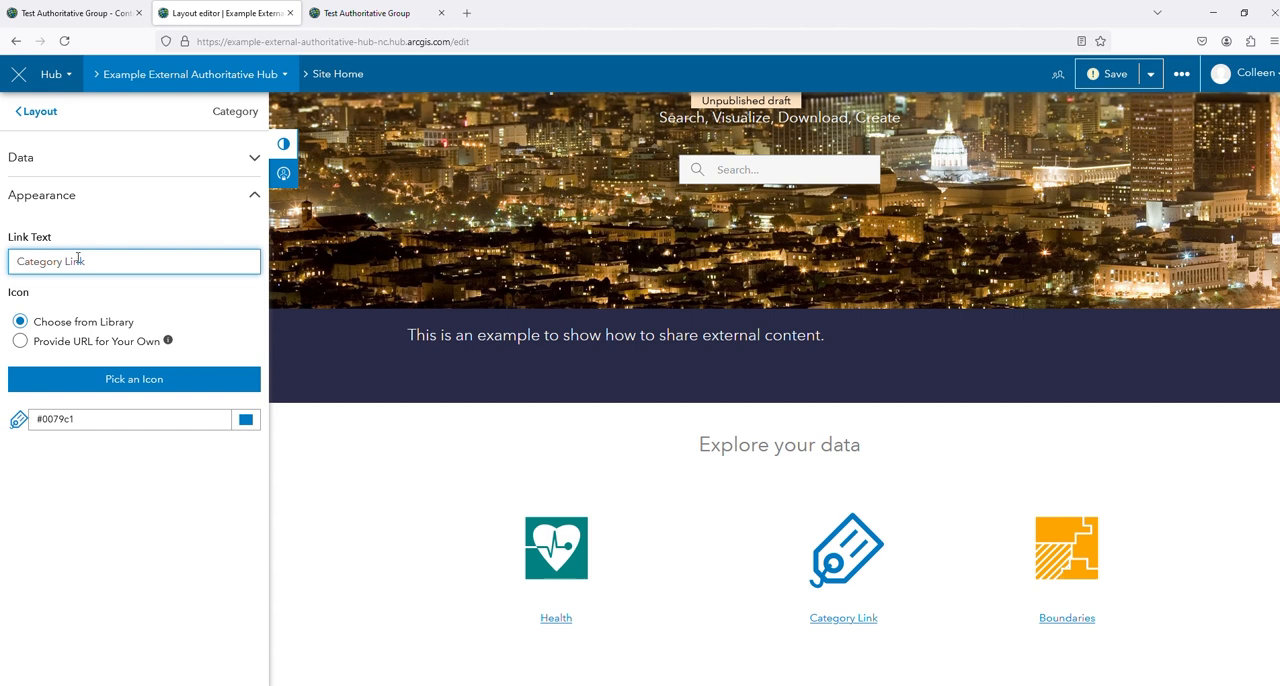
{"action": "left_click_drag", "start_coordinate": [107, 256], "coordinate": [3, 254]}
{"action": "type", "text": "Extern"}
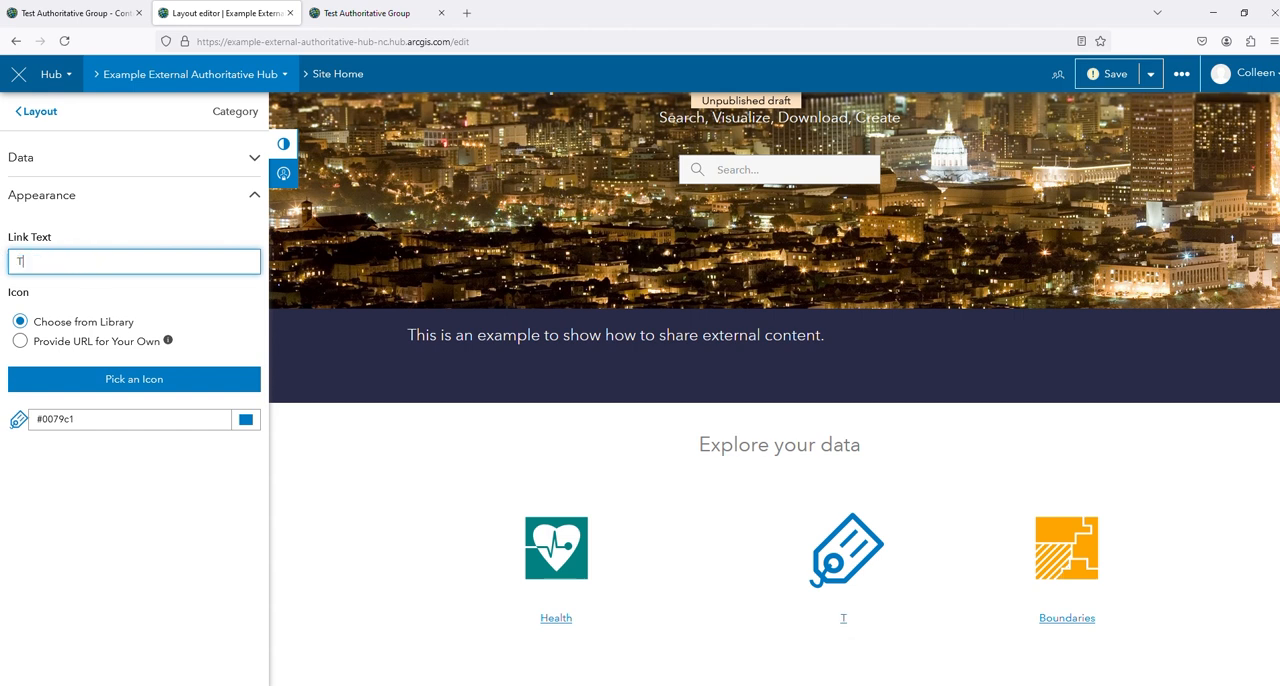
{"action": "type", "text": "al Authorit"}
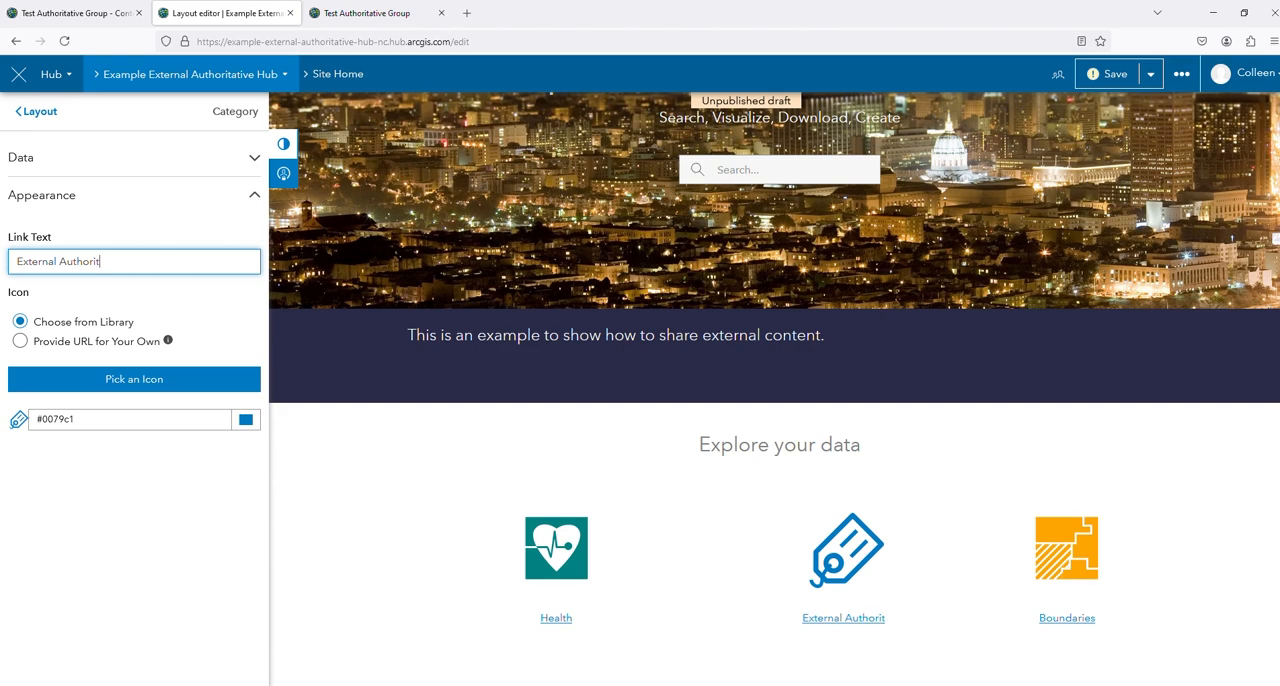
{"action": "type", "text": "ative Data"}
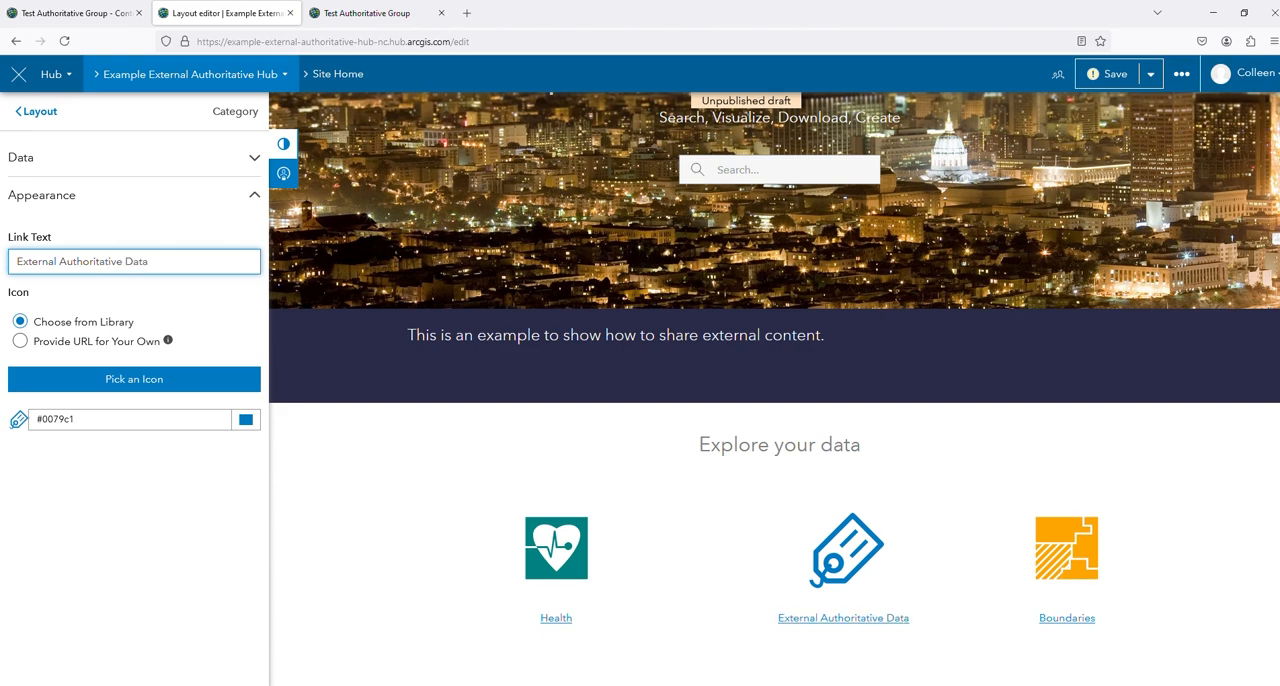
Set the External Authoritative Data card's library icon to the arrow pointing right out of a bracket and save the site layout
{"action": "left_click", "coordinate": [123, 380]}
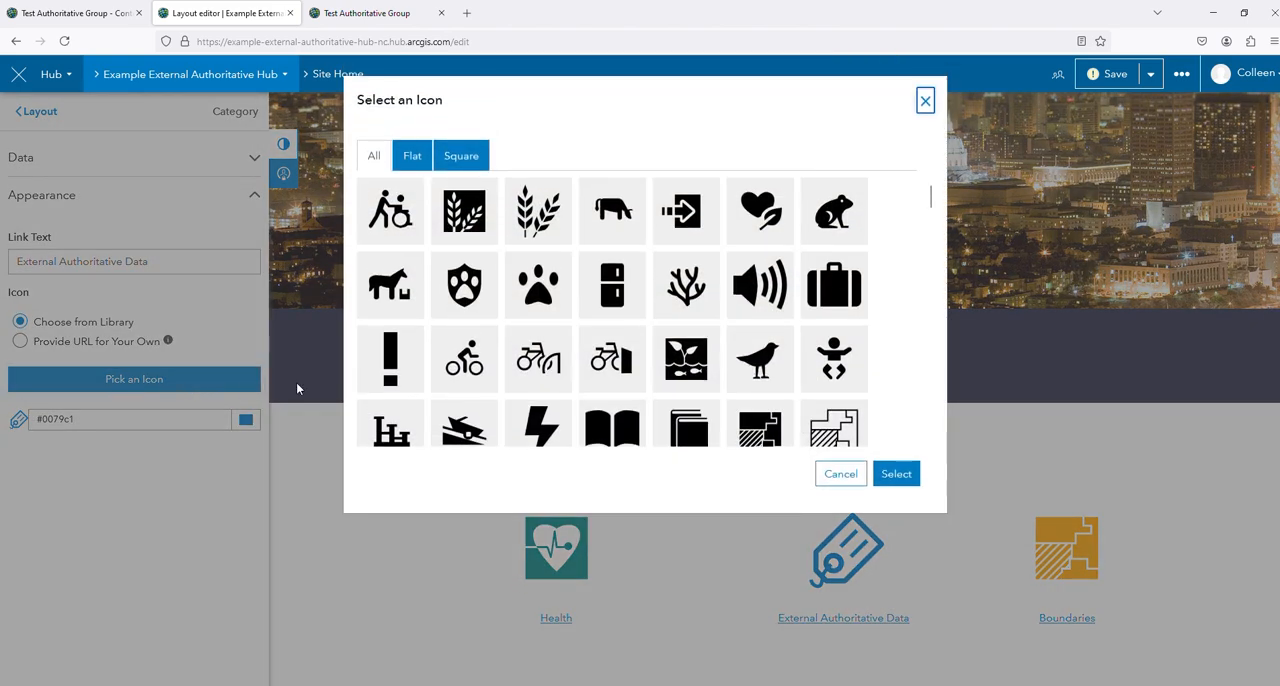
{"action": "scroll", "coordinate": [591, 333], "scroll_direction": "down", "scroll_amount": 1}
{"action": "scroll", "coordinate": [646, 337], "scroll_direction": "down", "scroll_amount": 3}
{"action": "scroll", "coordinate": [660, 345], "scroll_direction": "down", "scroll_amount": 4}
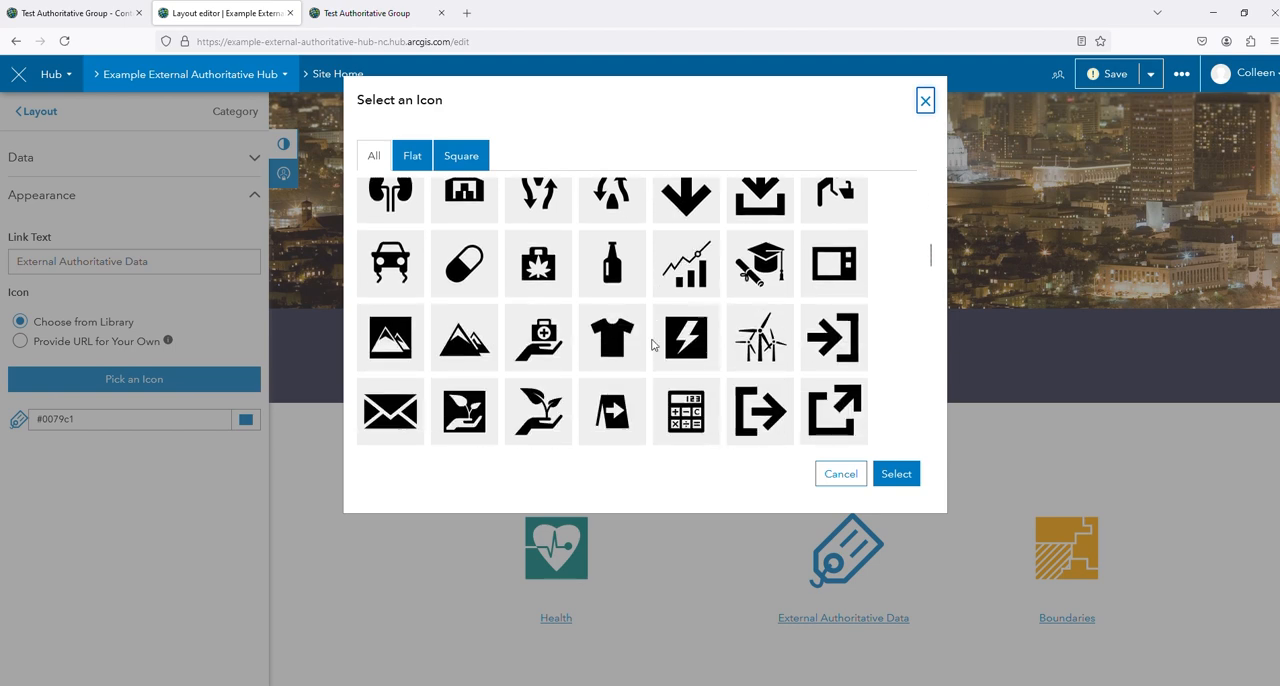
{"action": "left_click", "coordinate": [778, 262]}
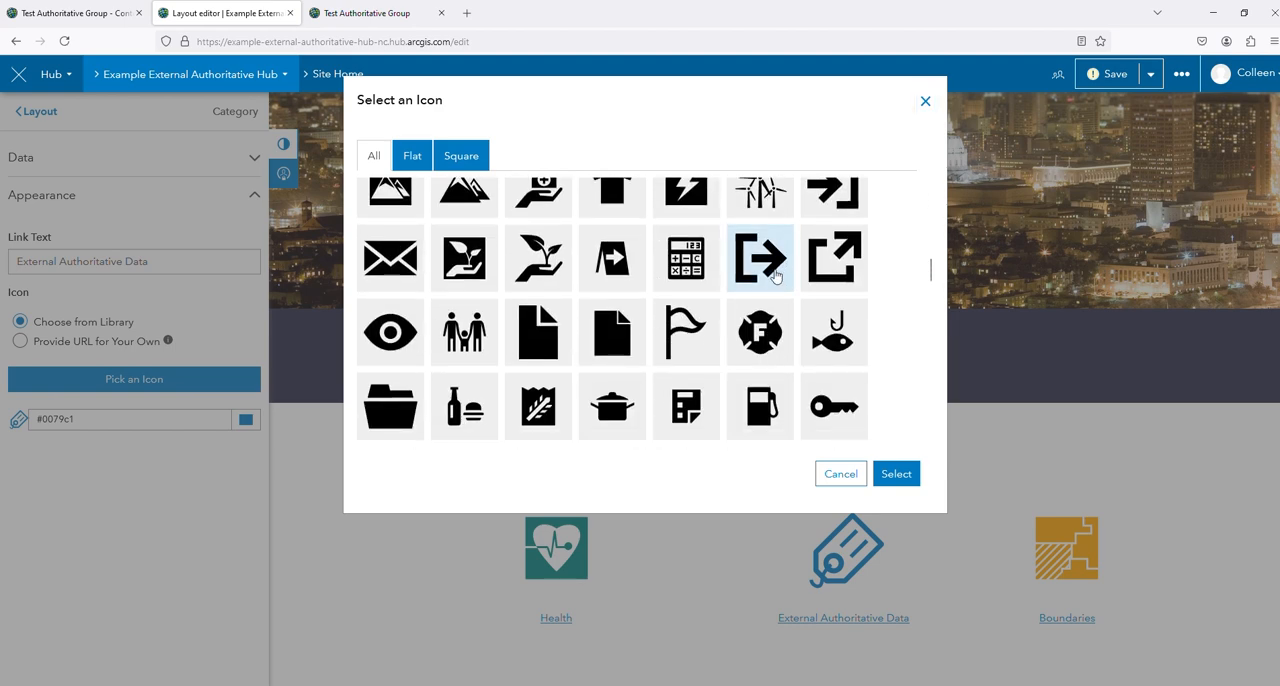
{"action": "left_click", "coordinate": [906, 482]}
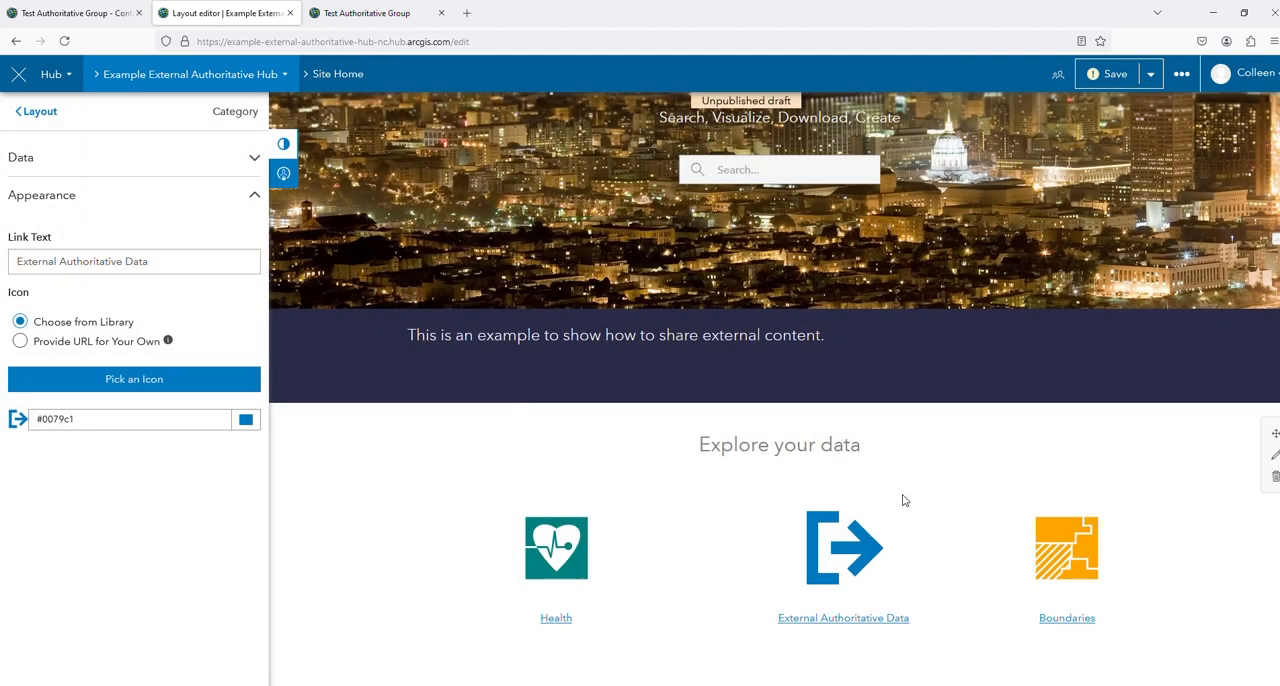
{"action": "left_click", "coordinate": [1108, 74]}
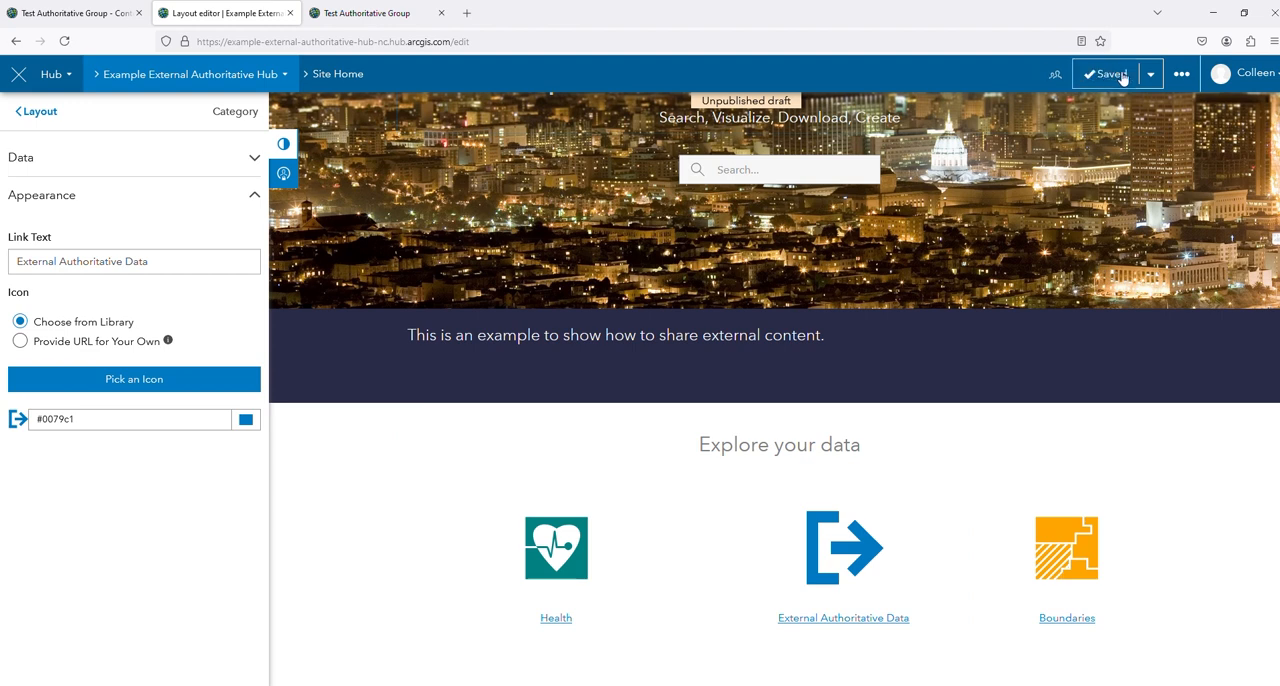
Preview the unpublished draft of the site and open the External Authoritative Data card to view its content
{"action": "left_click", "coordinate": [1152, 84]}
{"action": "left_click", "coordinate": [1012, 116]}
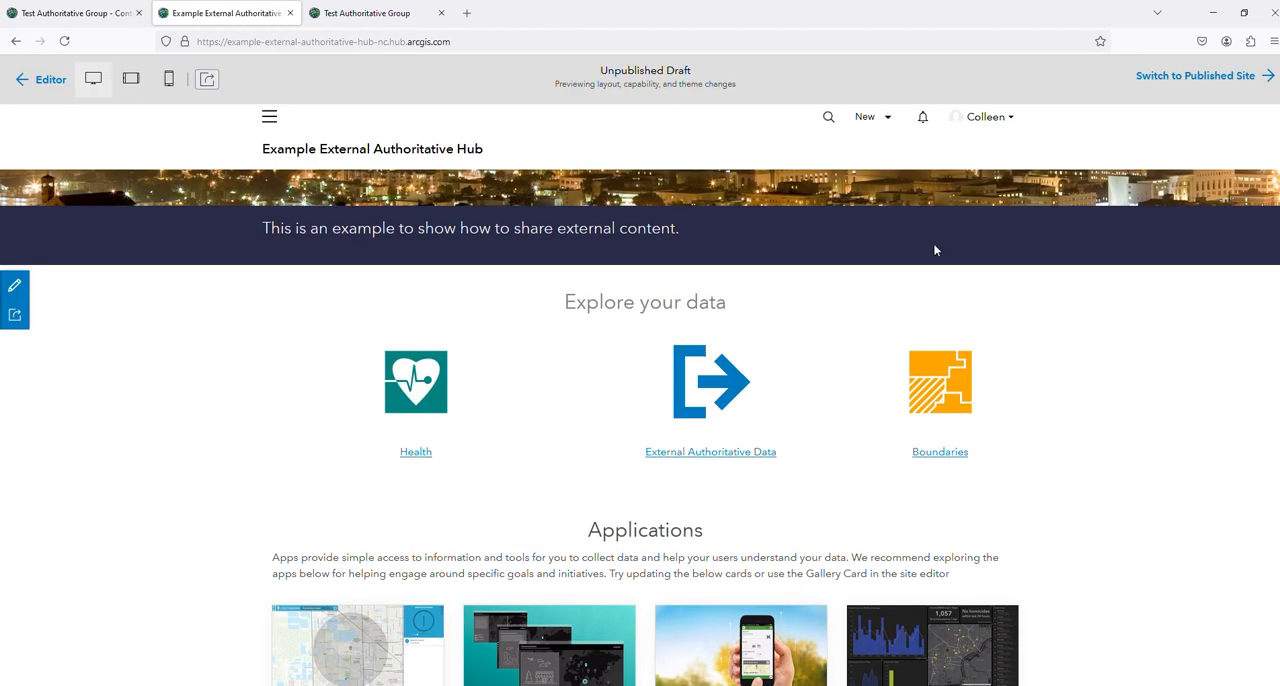
{"action": "left_click", "coordinate": [774, 371]}
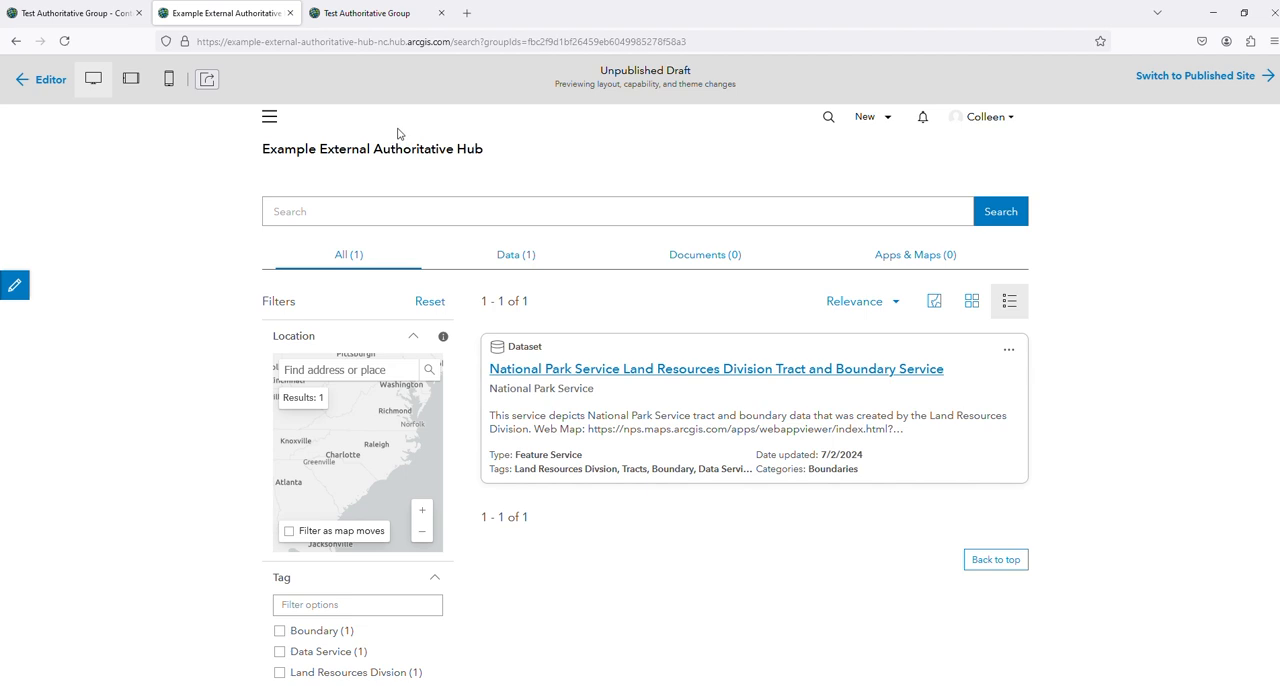
Return to Test Authoritative Group's content page and set up a custom group category named "External Data"
{"action": "left_click", "coordinate": [77, 14]}
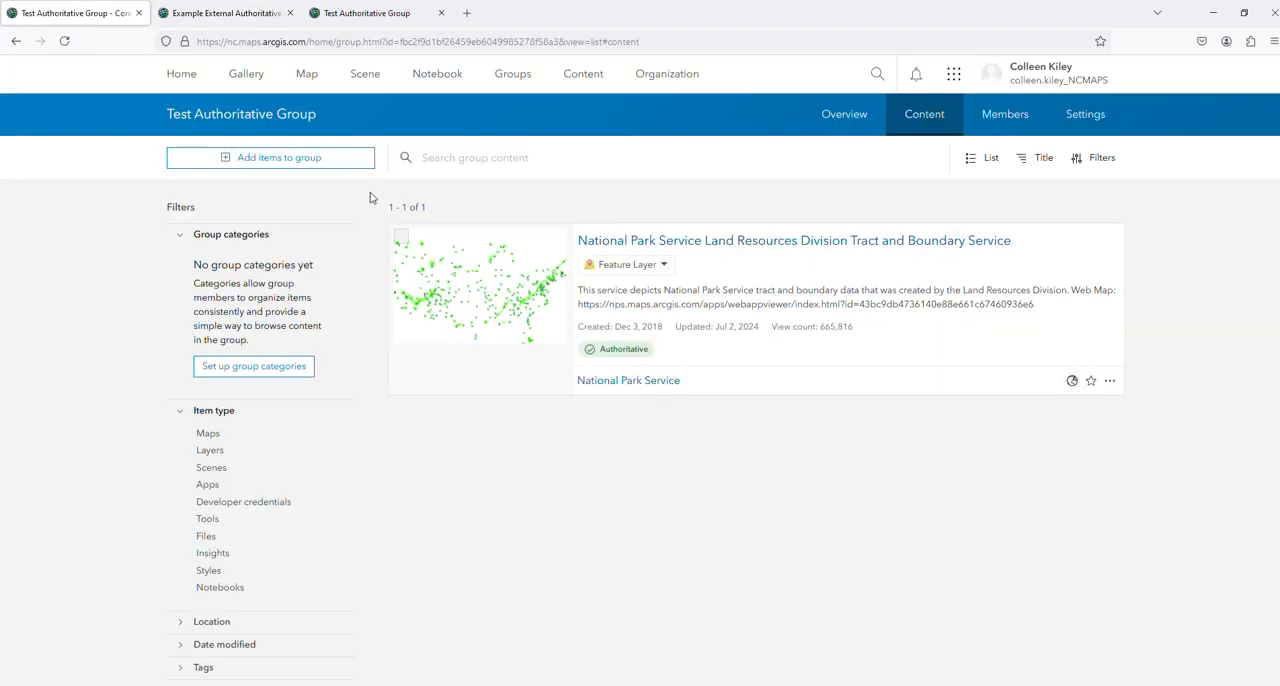
{"action": "left_click", "coordinate": [268, 375]}
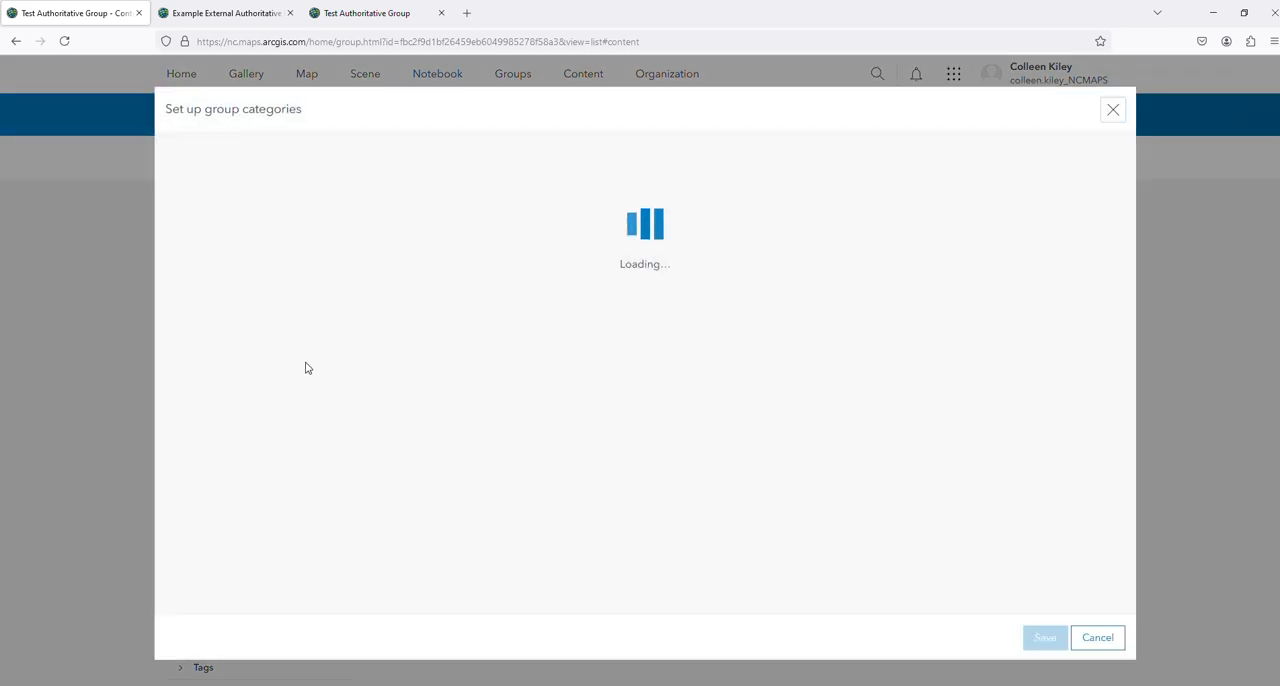
{"action": "left_click", "coordinate": [630, 200]}
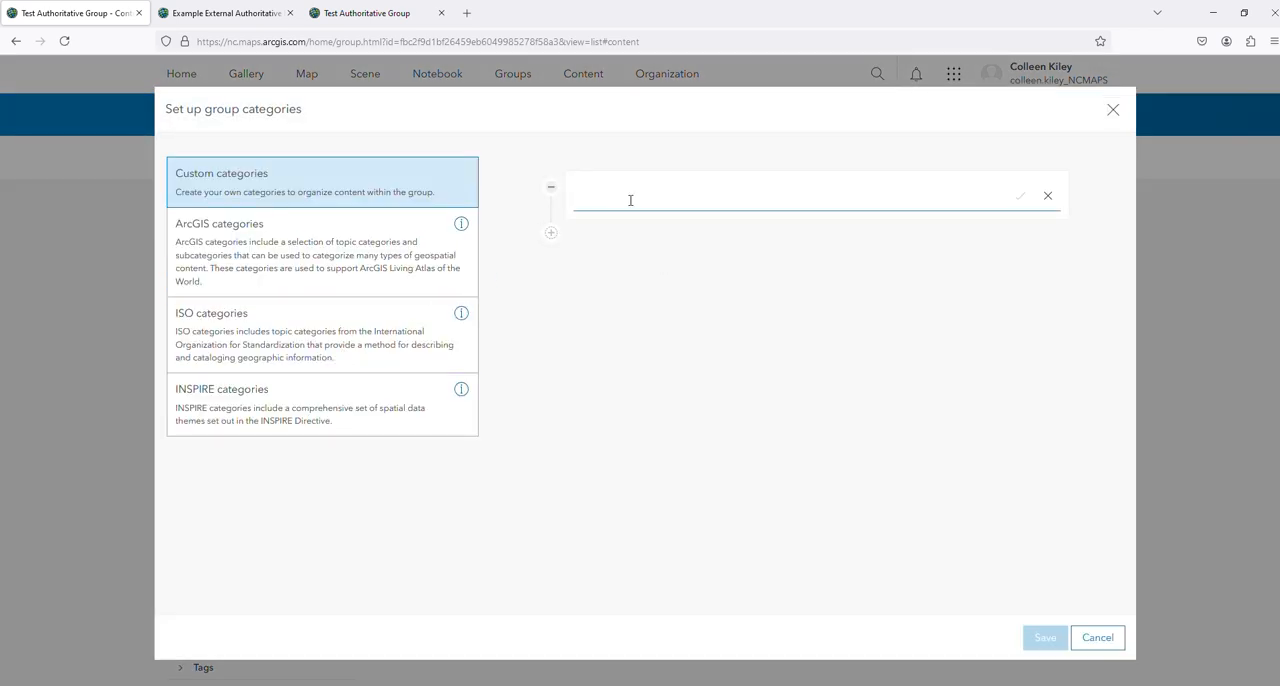
{"action": "type", "text": "External"}
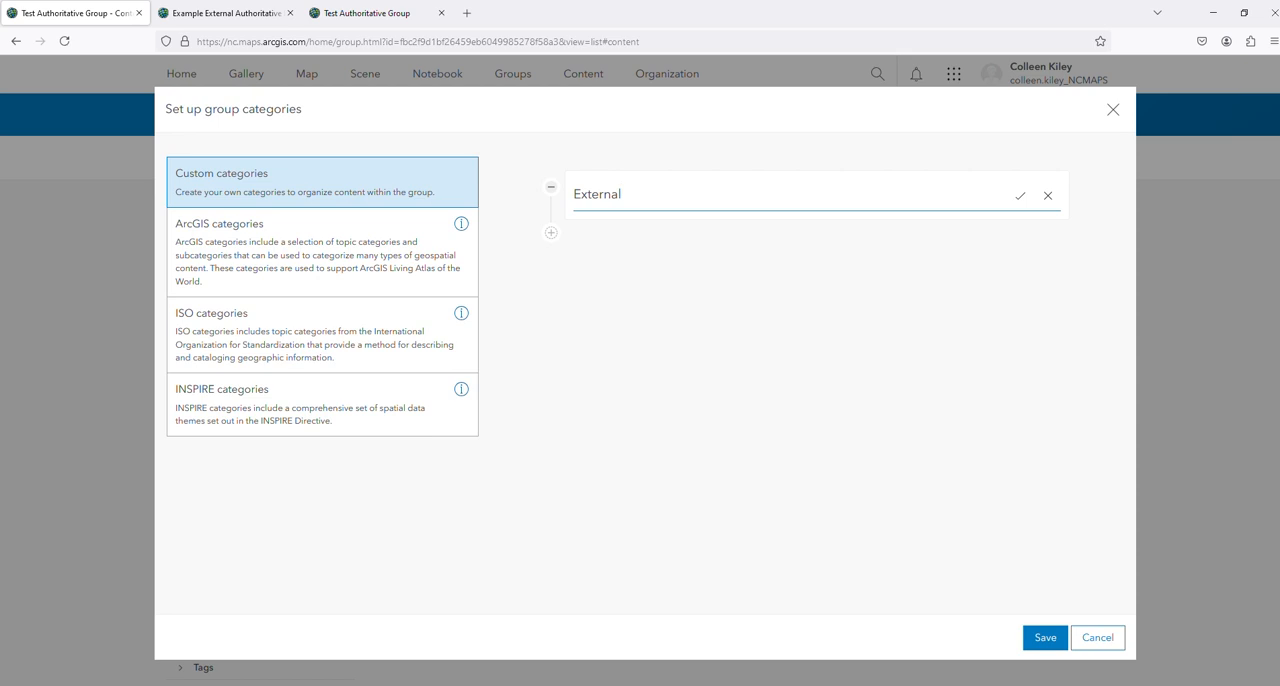
{"action": "type", "text": " Data"}
{"action": "left_click", "coordinate": [1045, 637]}
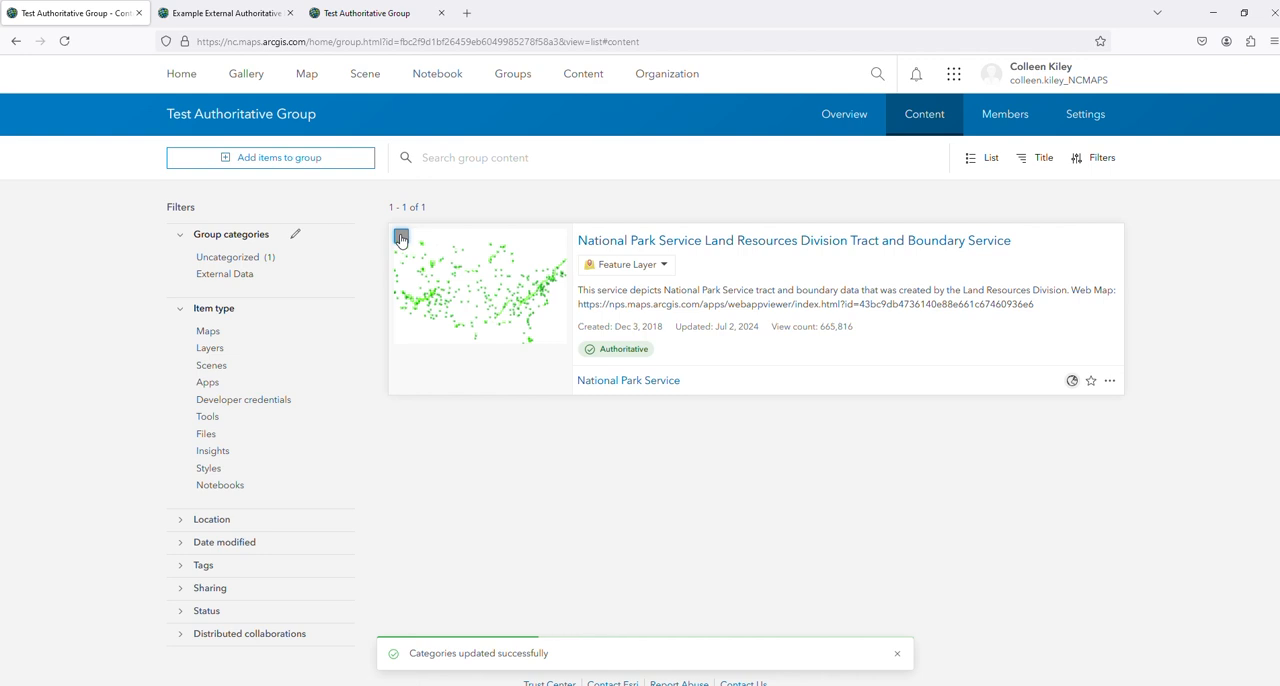
Assign the External Data category to the National Park Service tract and boundary layer and filter the group's content by that category
{"action": "left_click", "coordinate": [401, 238]}
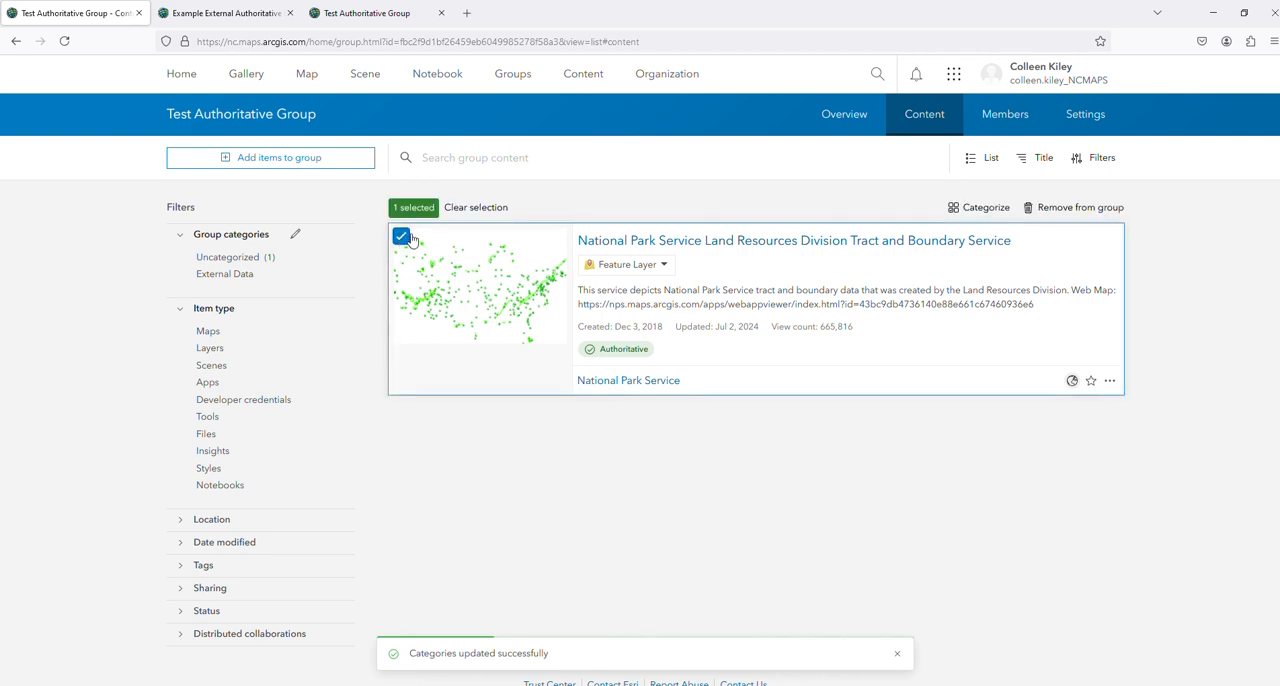
{"action": "left_click", "coordinate": [986, 208]}
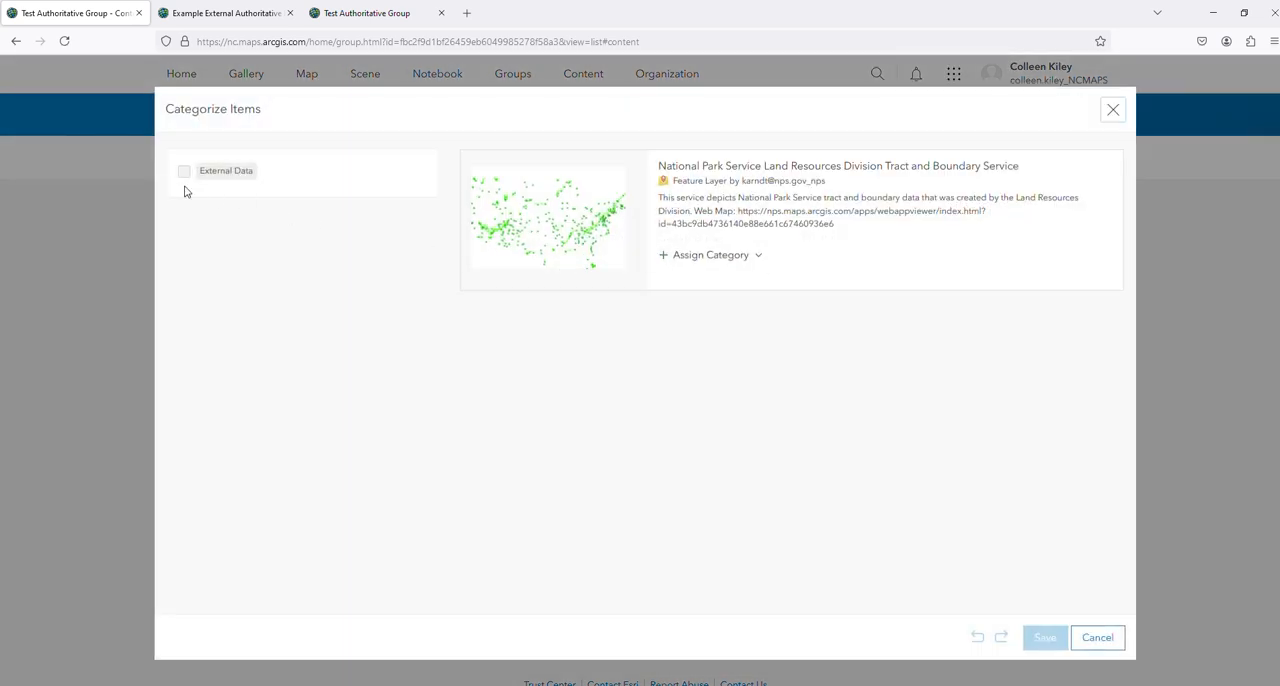
{"action": "left_click", "coordinate": [184, 171]}
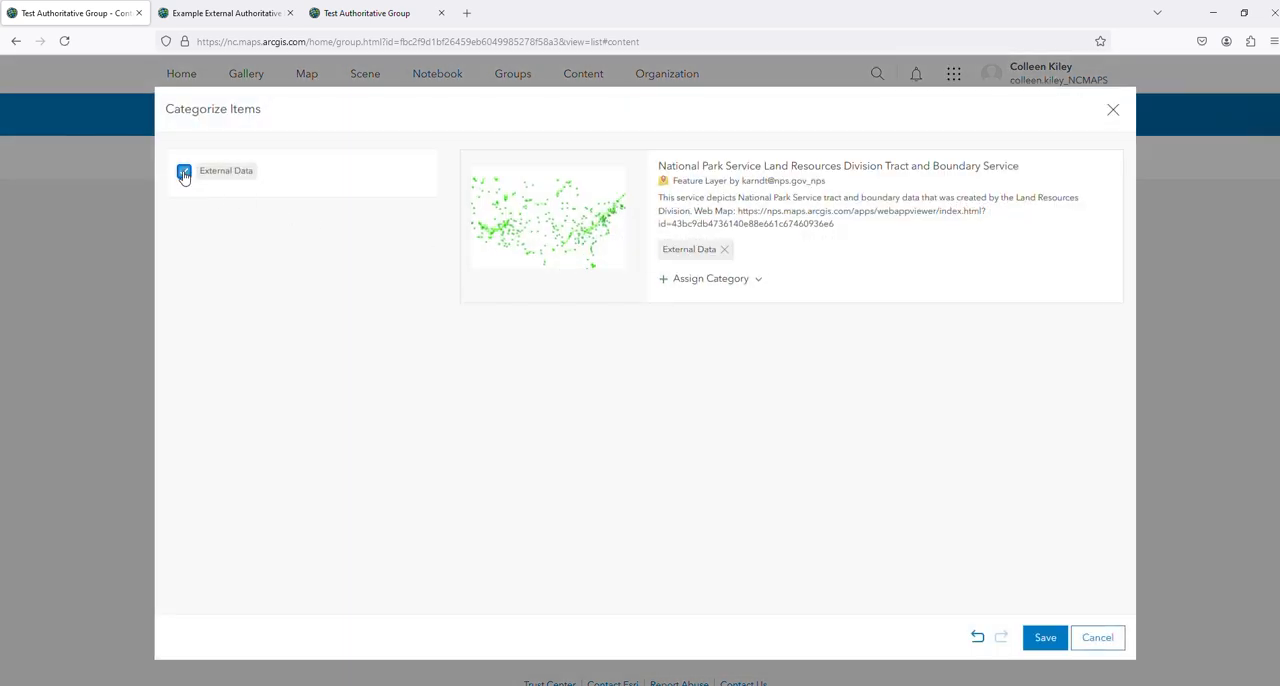
{"action": "left_click", "coordinate": [1045, 638]}
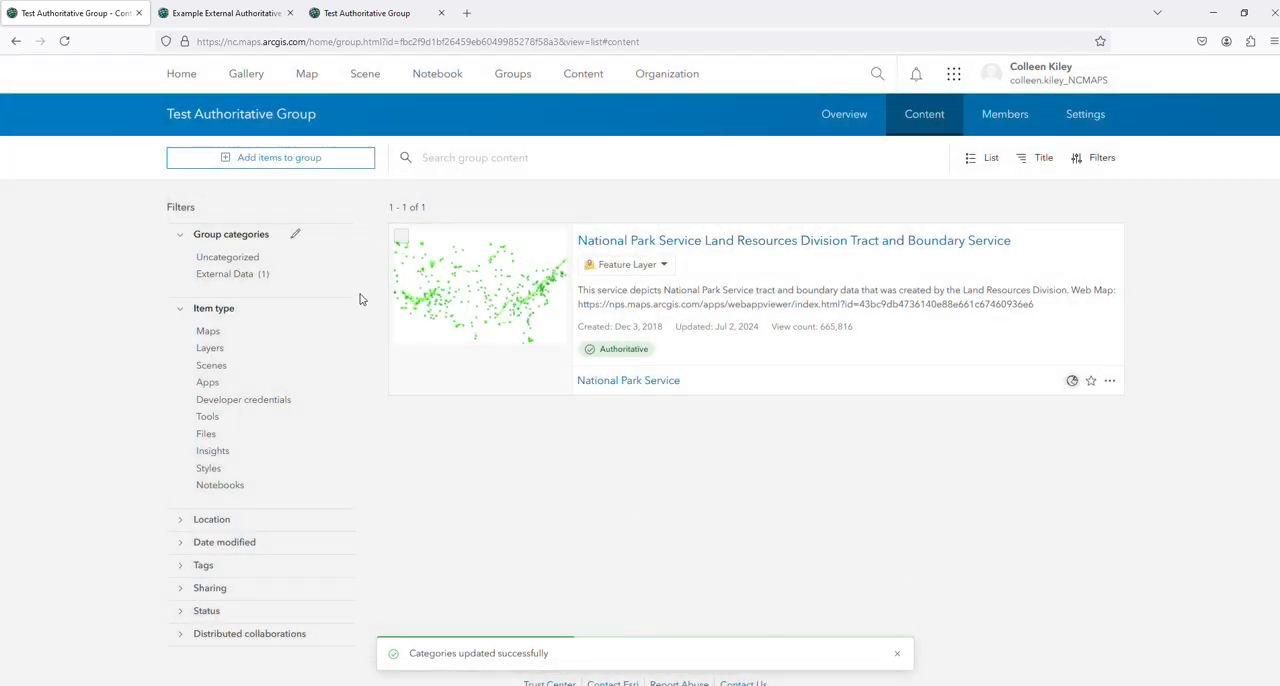
{"action": "left_click", "coordinate": [234, 274]}
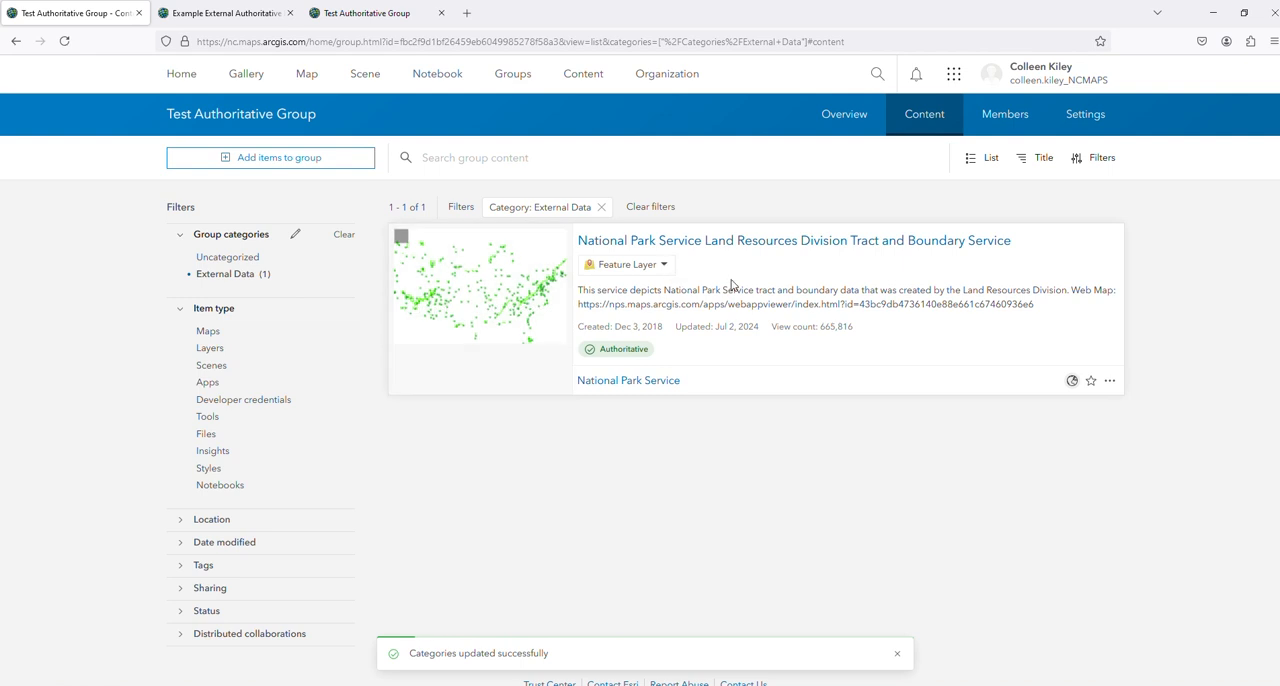